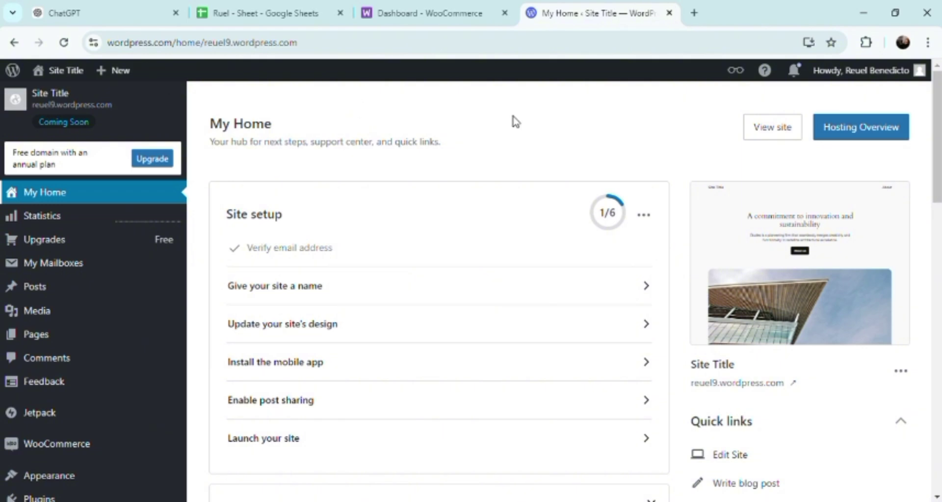
View the site's hosting overview and the account profile page, and return to the site's My Home page
left_click(856, 142)
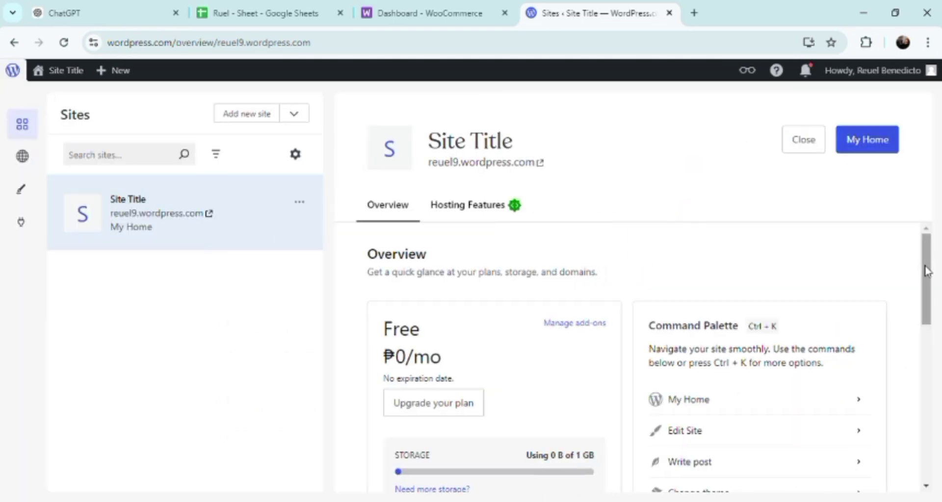
left_click_drag(927, 272, 894, 168)
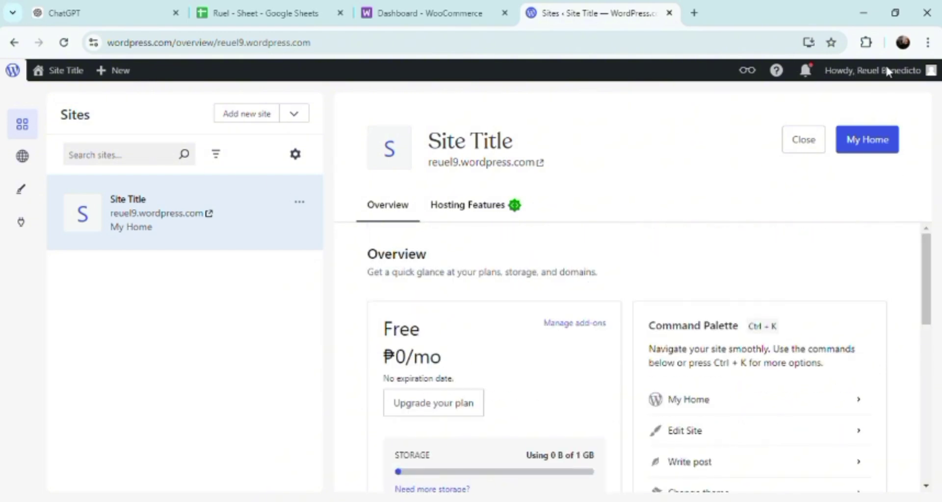
mouse_move(886, 71)
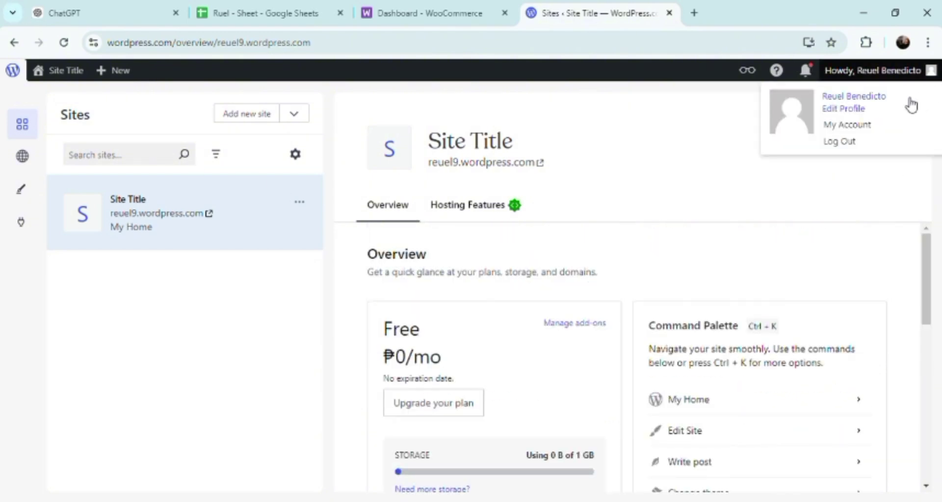
left_click(880, 128)
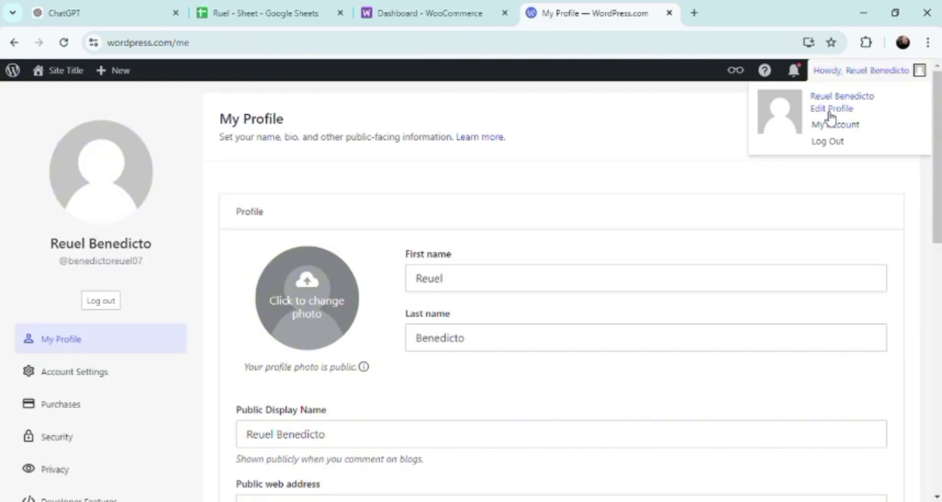
left_click(14, 43)
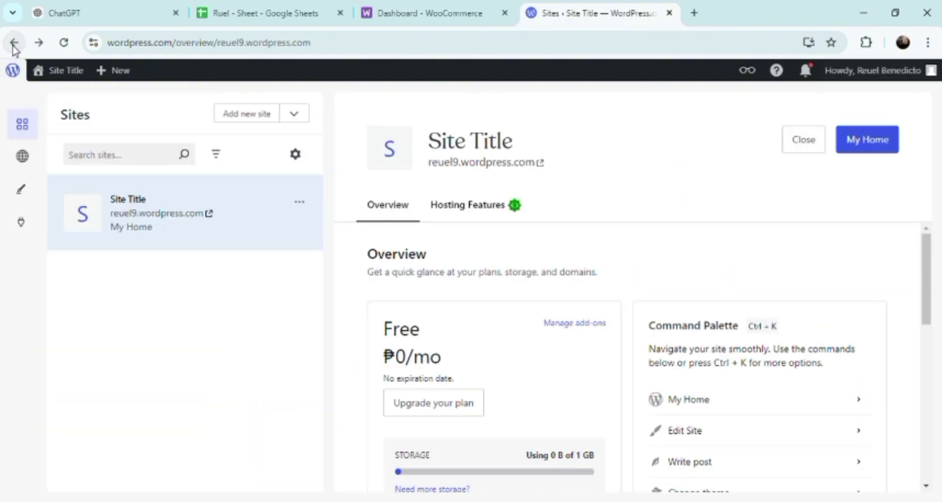
left_click(14, 43)
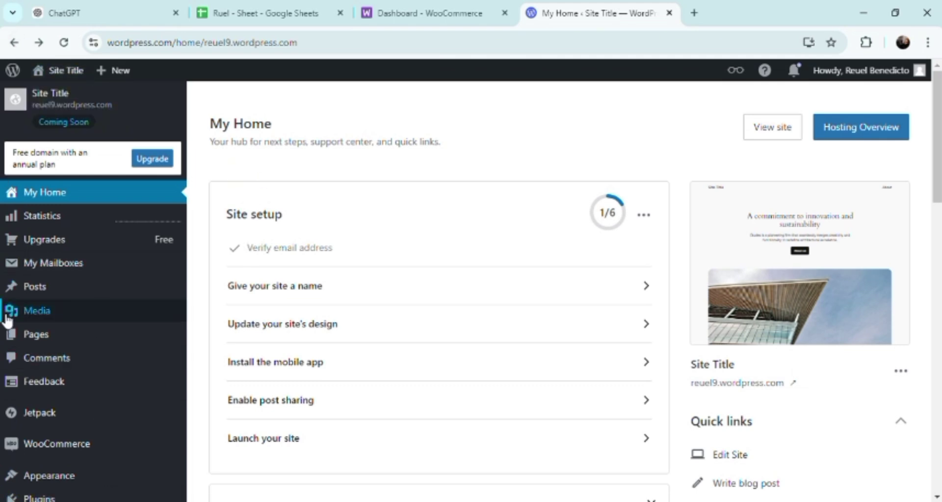
mouse_move(79, 391)
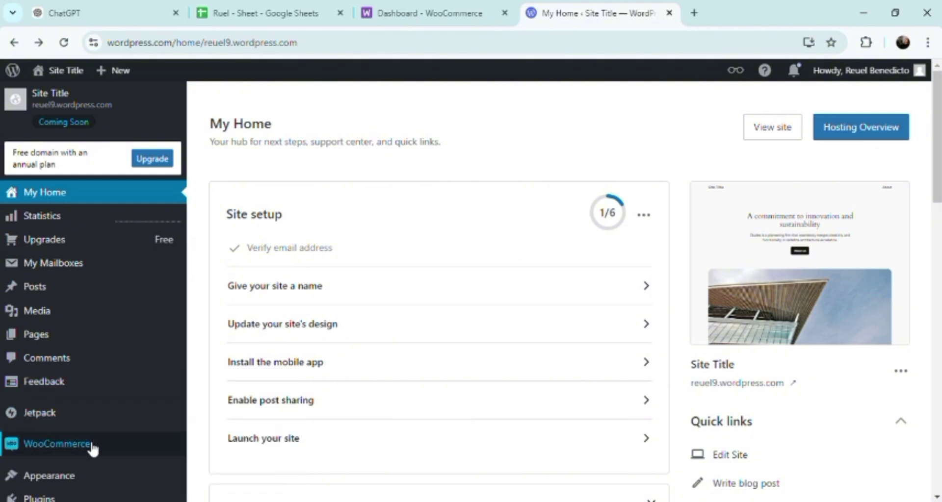
mouse_move(86, 288)
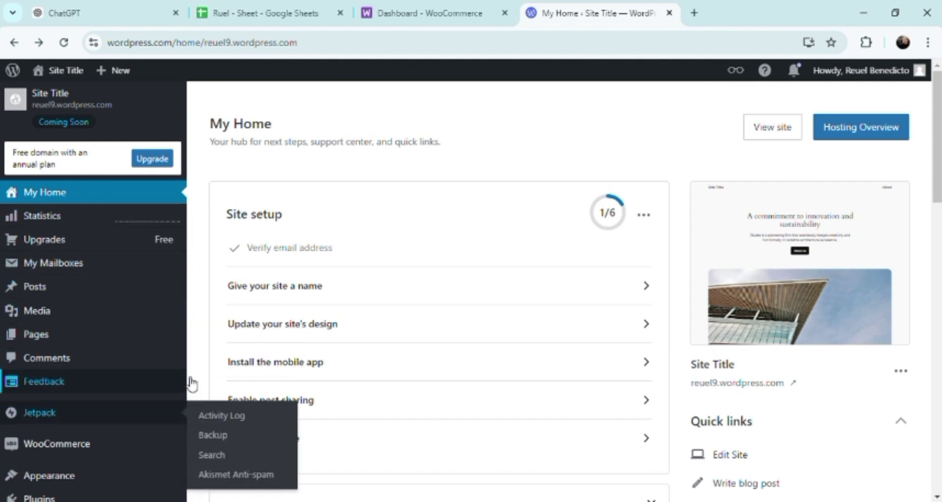
left_click(861, 129)
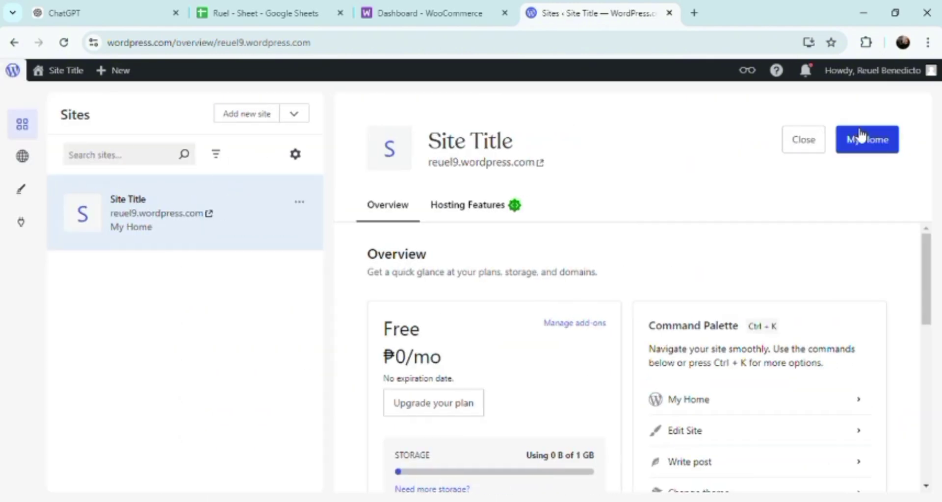
left_click(15, 44)
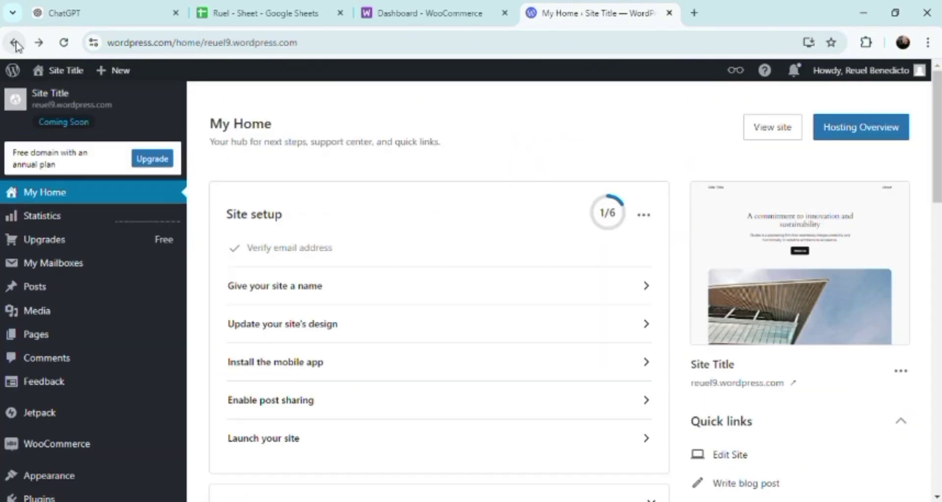
Go back to the domain search page and search for "square payment" in place of the existing query
left_click(15, 43)
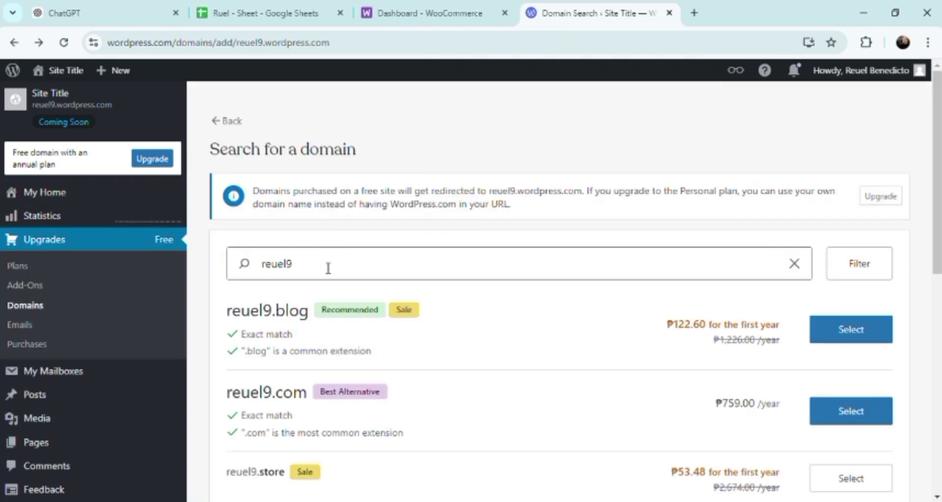
key("BackSpace")
key("BackSpace")
key("BackSpace")
key("BackSpace")
key("BackSpace")
key("BackSpace")
type("square")
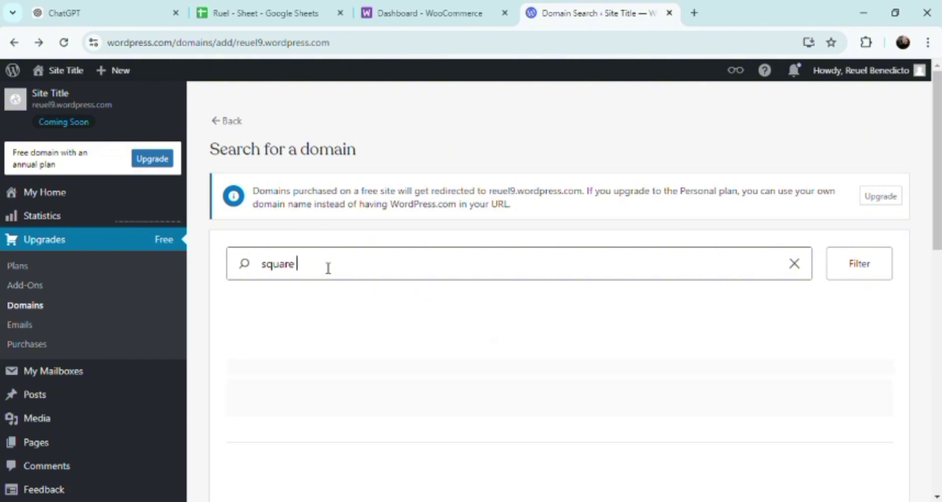
type(" payment")
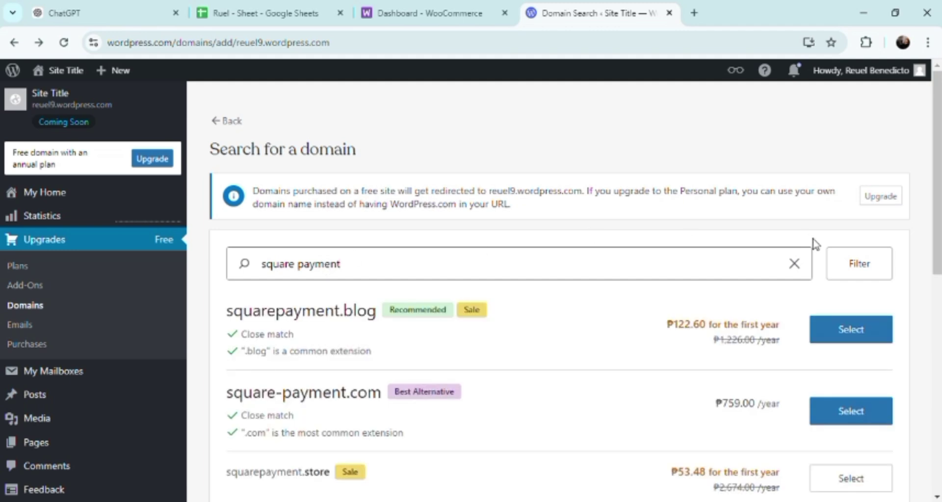
Select the domain square-payment.com and review the professional email options offered with it
mouse_move(938, 237)
left_mouse_down()
mouse_move(938, 446)
mouse_move(938, 234)
left_mouse_up()
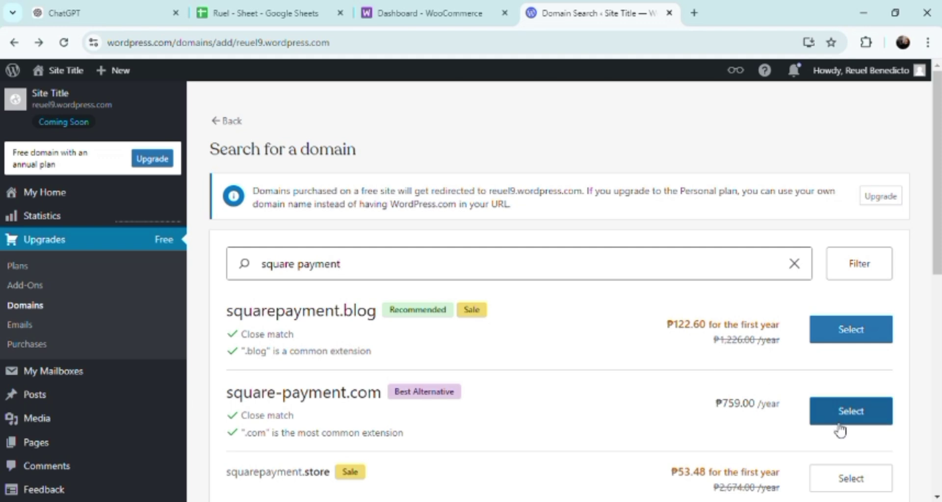
left_click(839, 425)
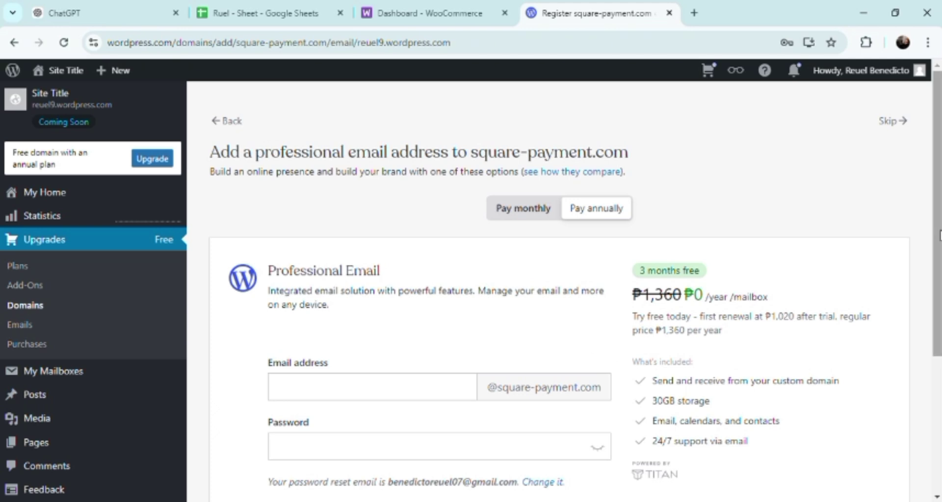
scroll(560, 294, "down", 3)
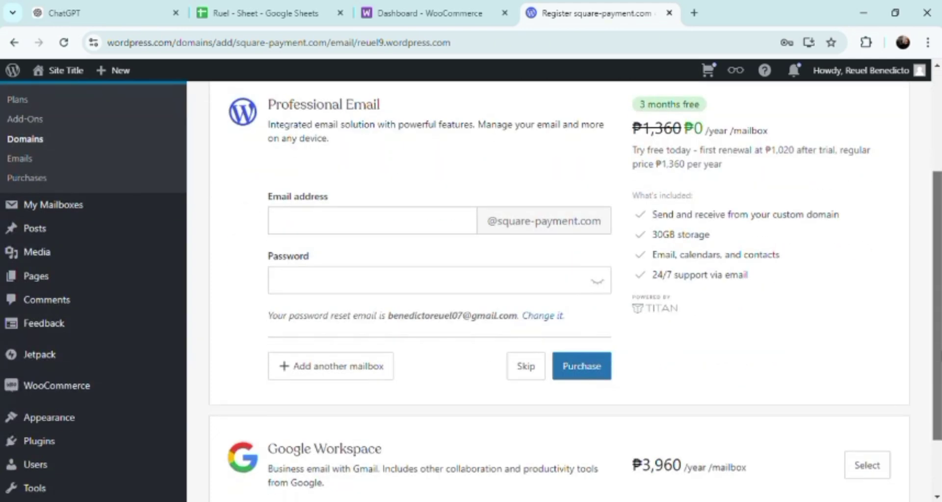
scroll(559, 294, "down", 2)
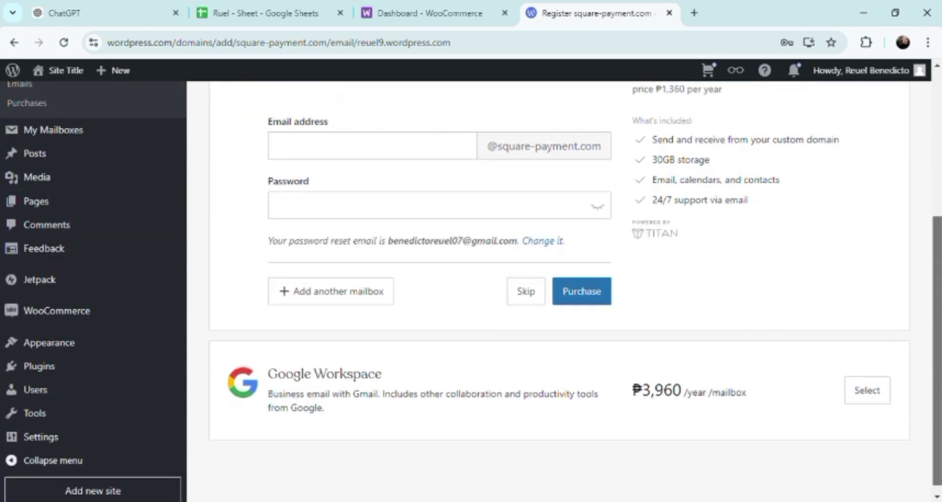
scroll(559, 294, "up", 3)
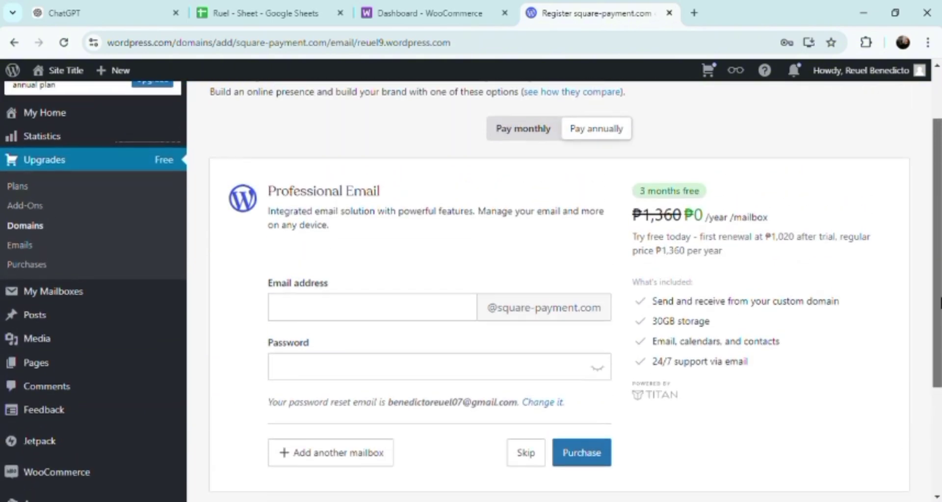
scroll(940, 298, "down", 1)
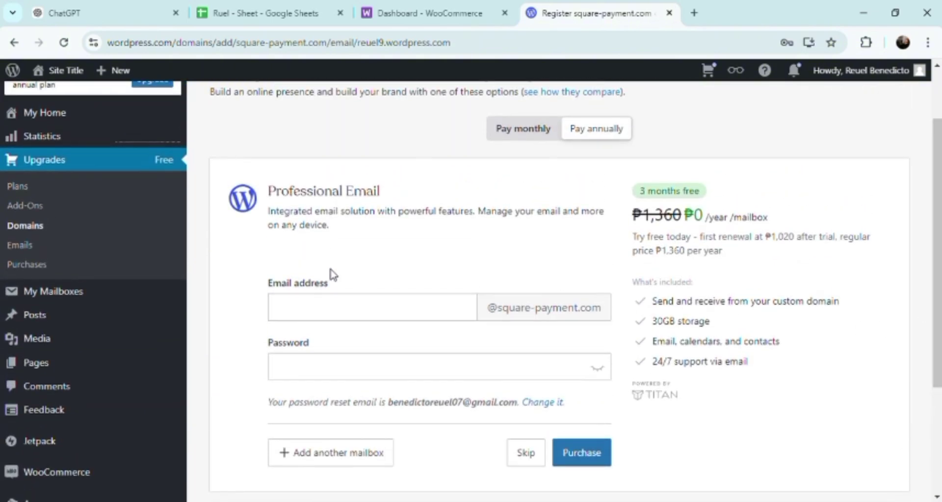
Fill in the email address and password for the Professional Email mailbox with the saved credentials
left_click(320, 319)
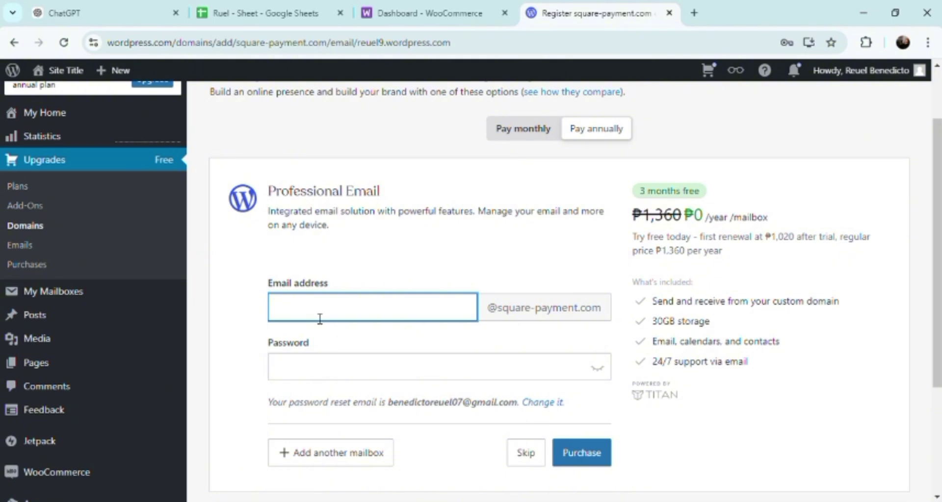
left_click(324, 370)
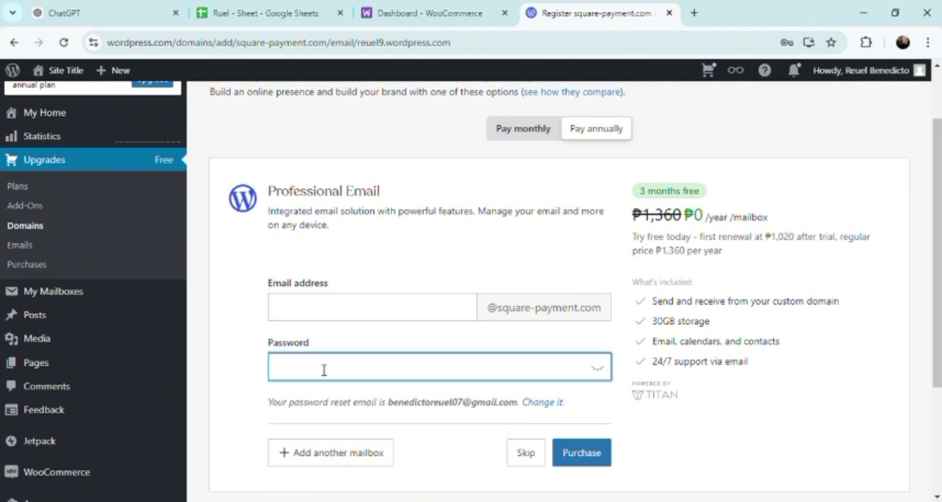
left_click(381, 416)
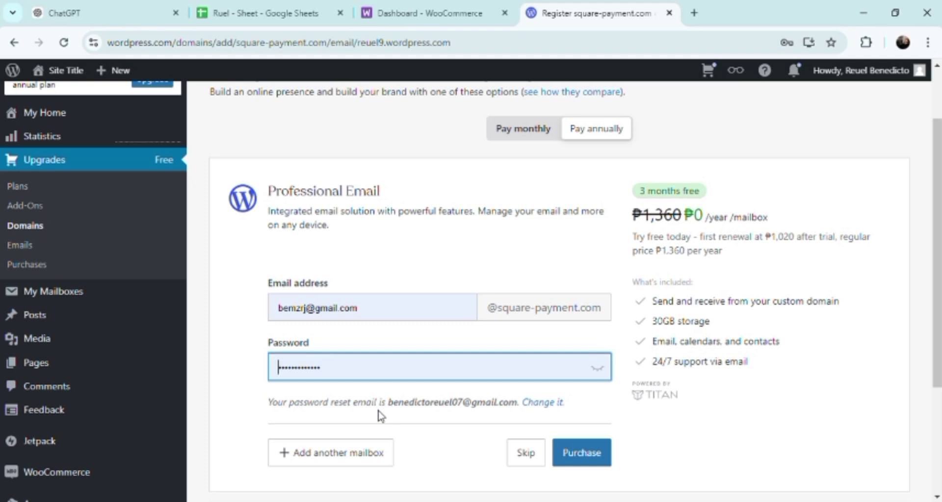
Search Google for "square payment" in a new browser tab
left_click(694, 13)
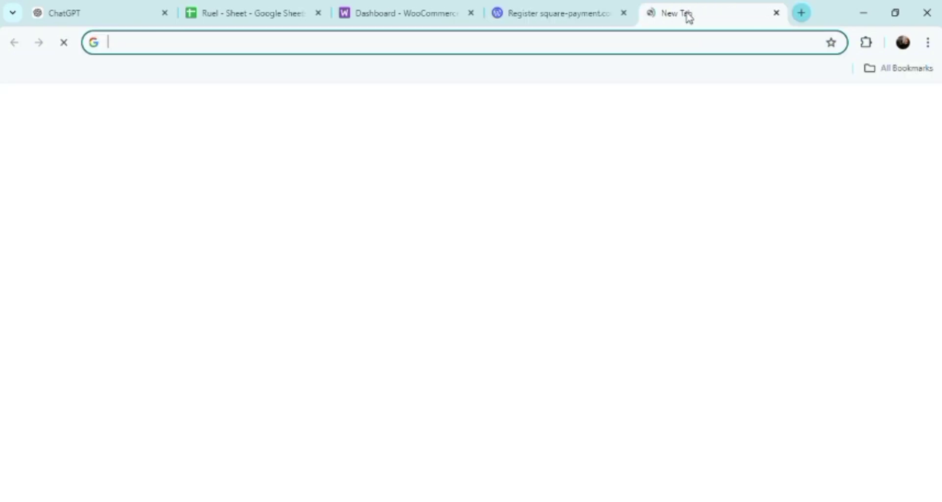
left_click(470, 39)
type("squar")
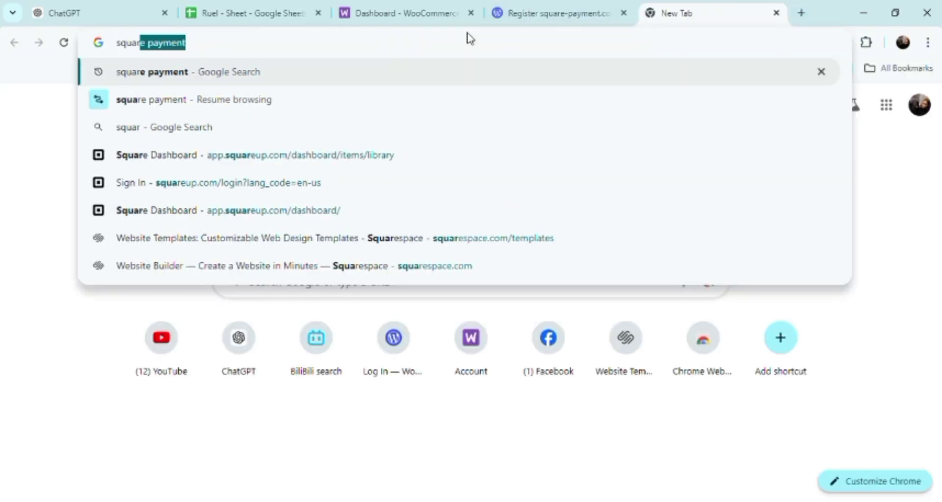
type("e pay")
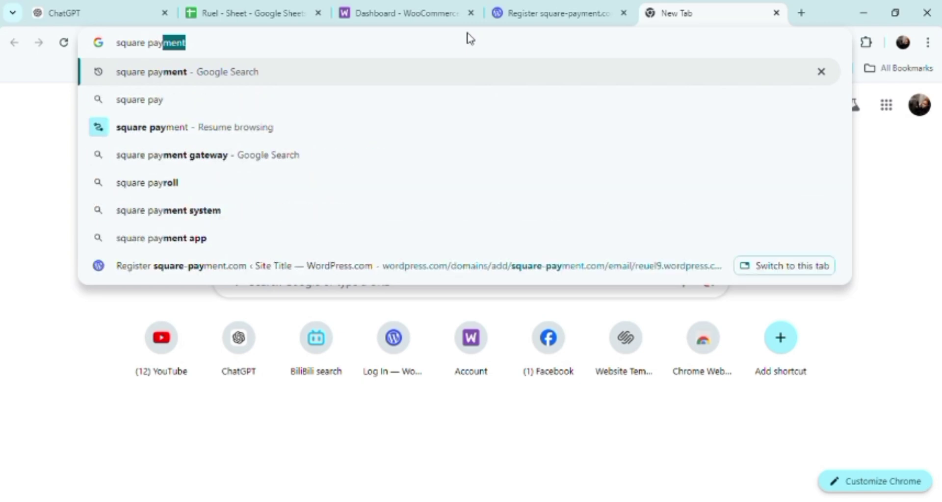
type("ment")
key("Return")
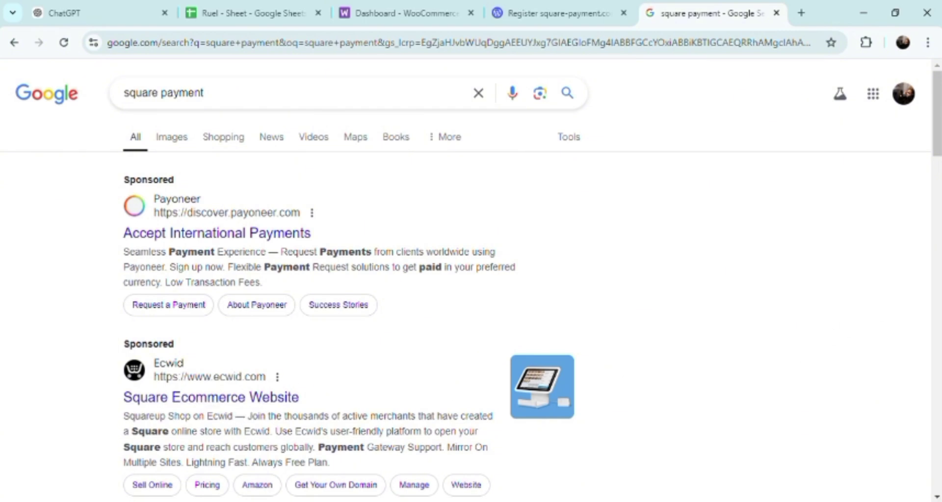
Open Square's official squareup.com website from the search results, skipping the sponsored listings
scroll(939, 161, "down", 3)
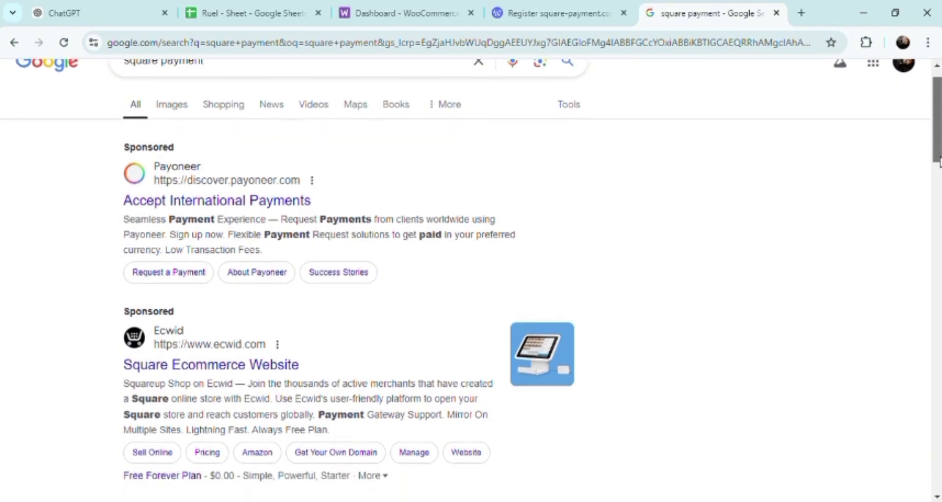
scroll(447, 313, "down", 5)
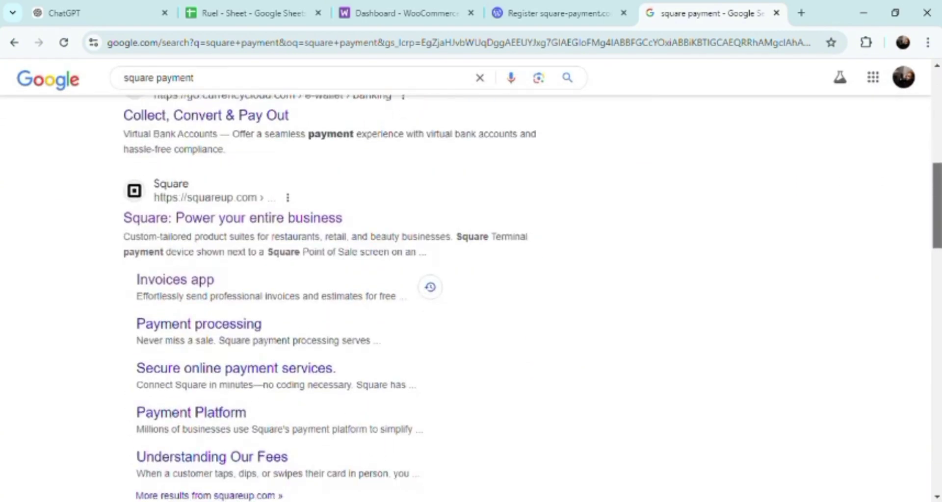
left_click(208, 223)
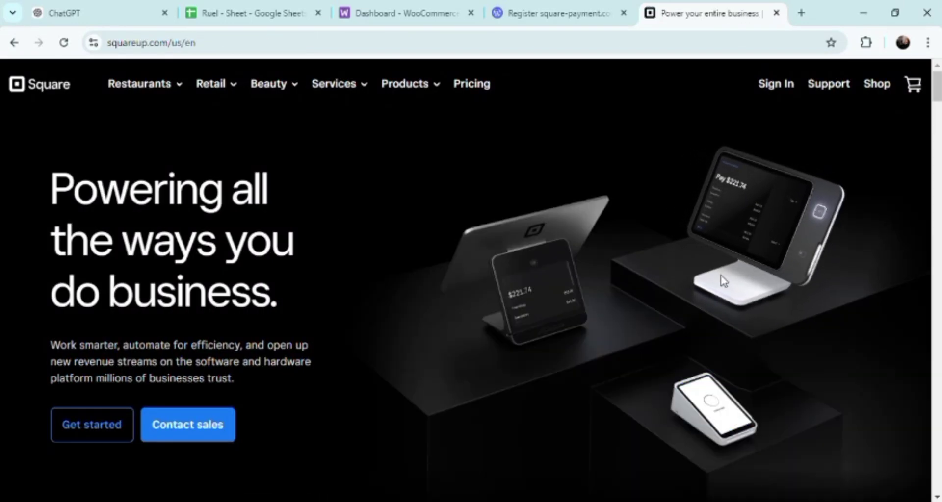
Sign in to the Square account with the saved email and account password
left_click(776, 92)
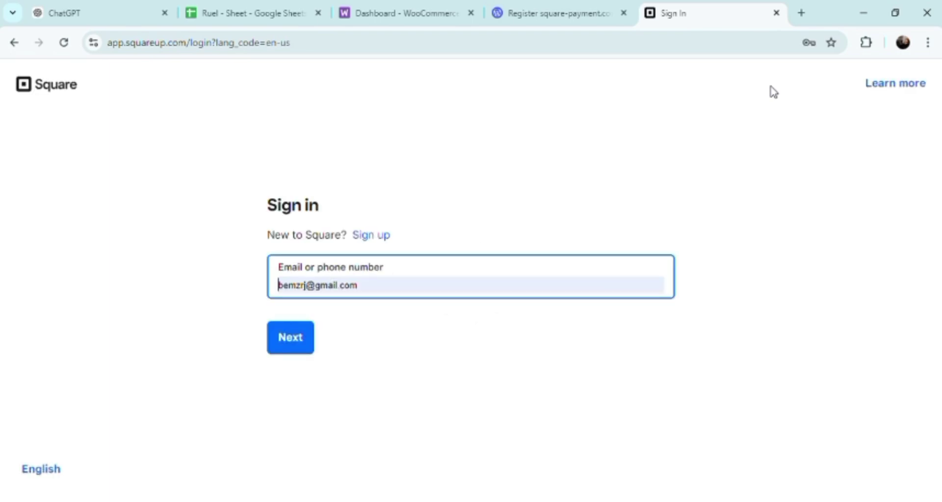
left_click(294, 325)
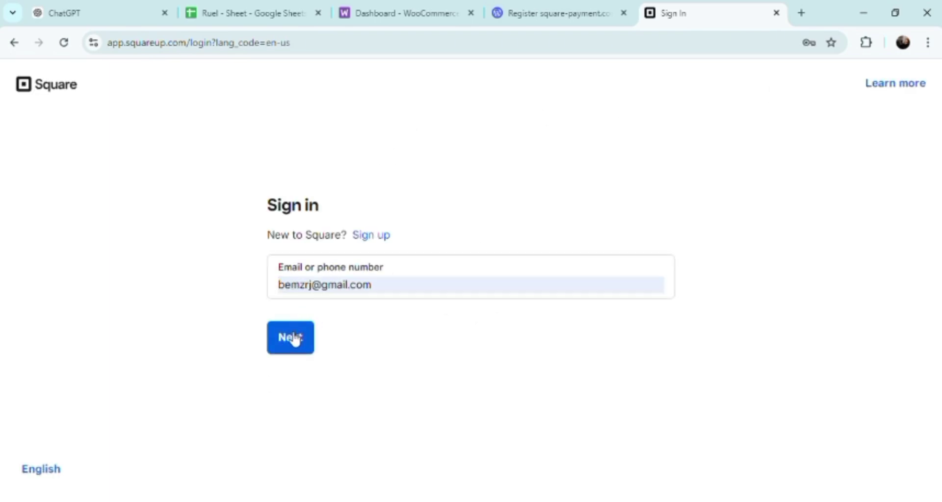
left_click(295, 339)
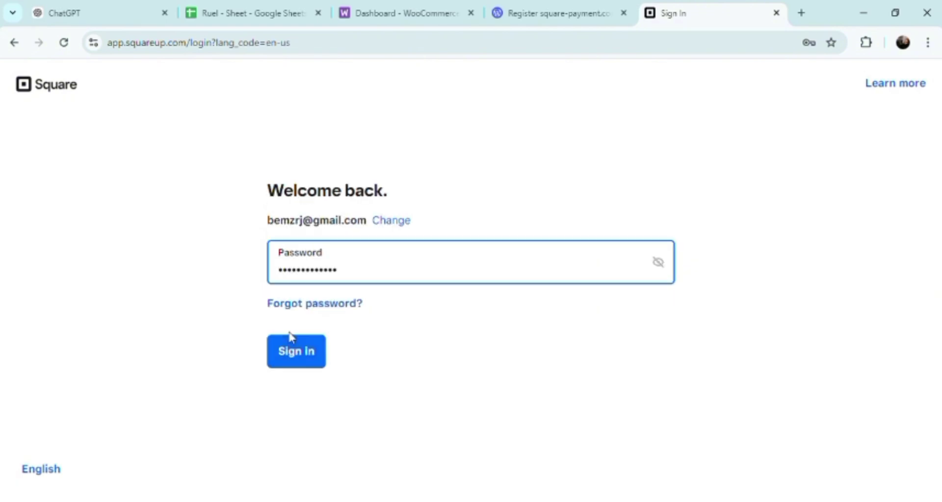
left_click(297, 362)
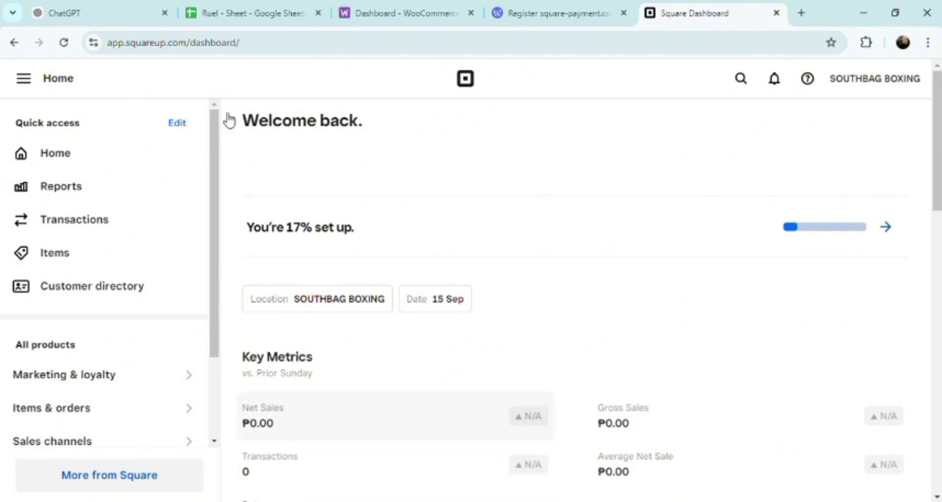
Look over the Square dashboard's home page, including the product navigation, the Payments options, the sales widgets and the available locations
left_click_drag(215, 184, 222, 226)
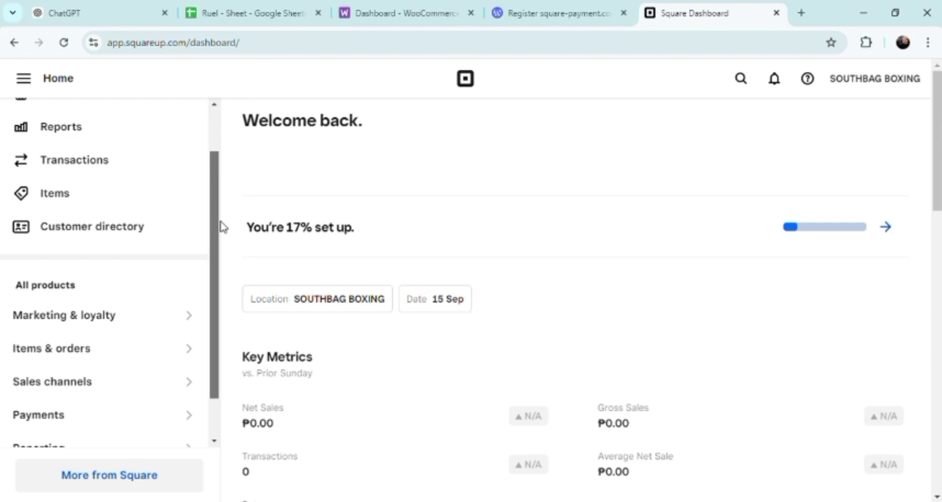
scroll(220, 227, "down", 1)
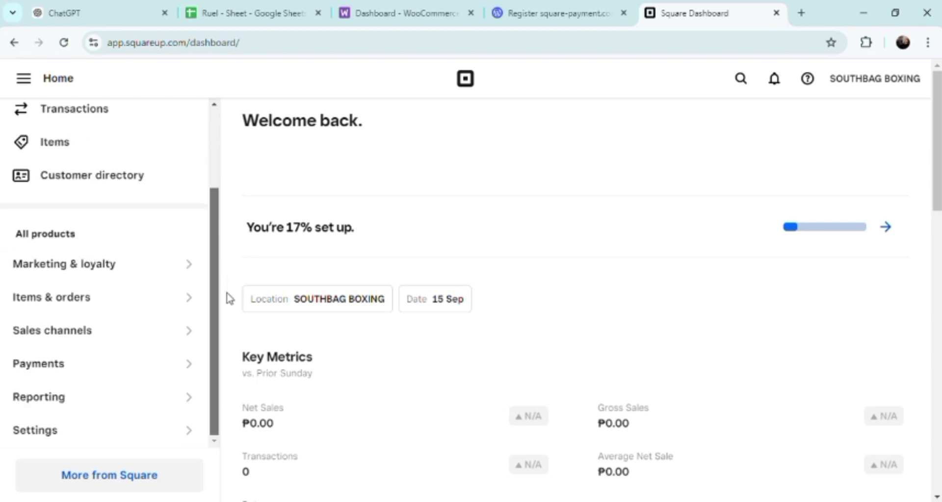
left_click(117, 377)
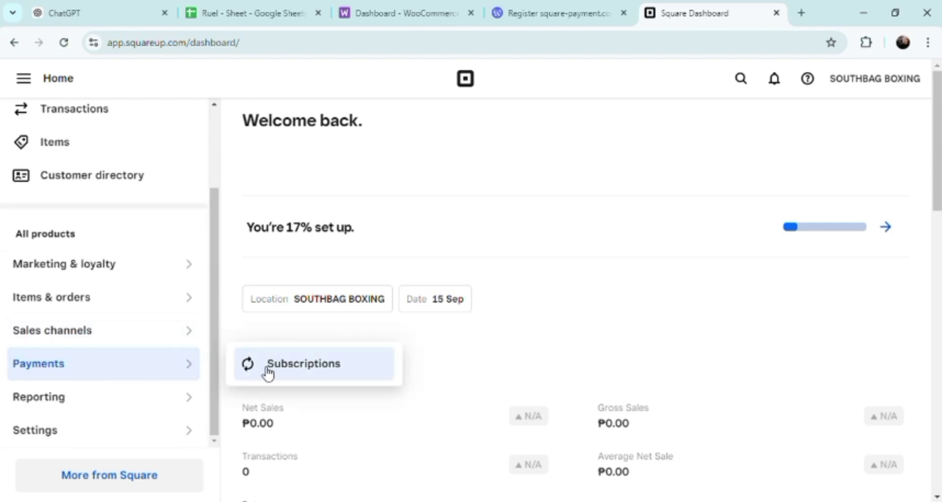
left_click_drag(212, 353, 219, 246)
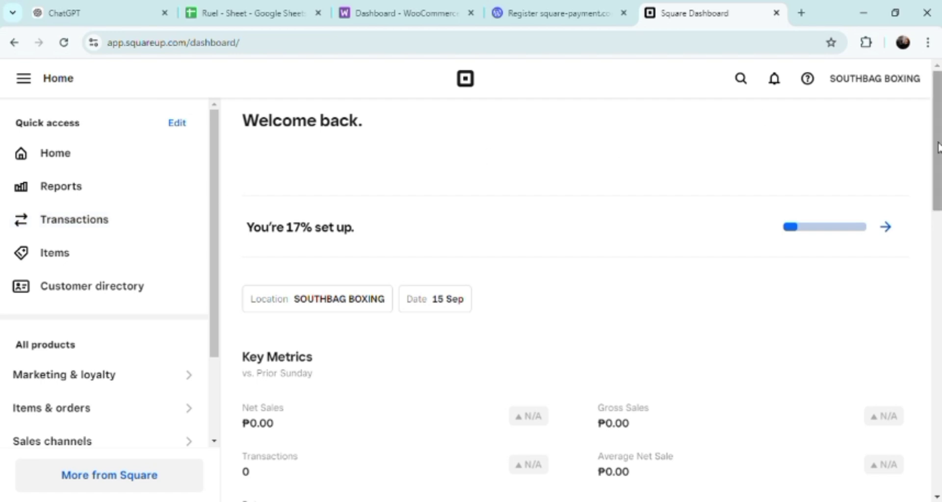
left_click_drag(938, 164, 939, 444)
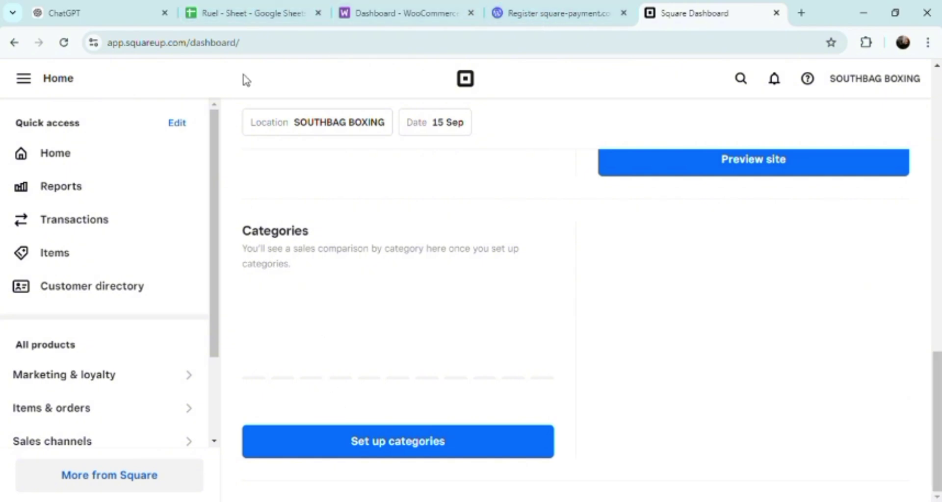
scroll(215, 231, "down", 3)
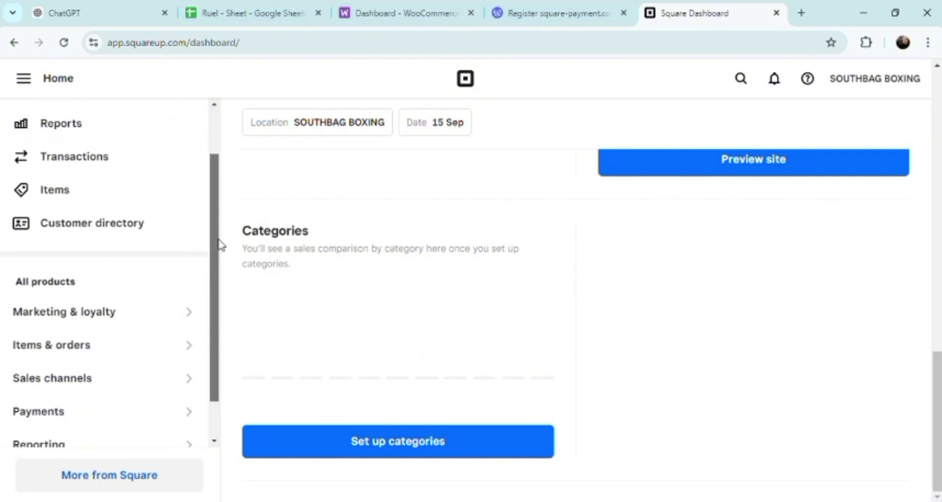
scroll(201, 196, "up", 3)
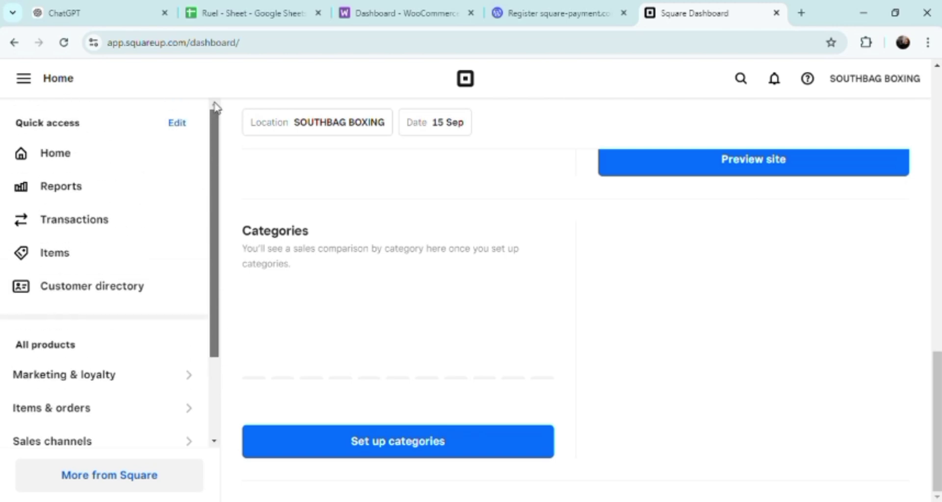
left_click(64, 153)
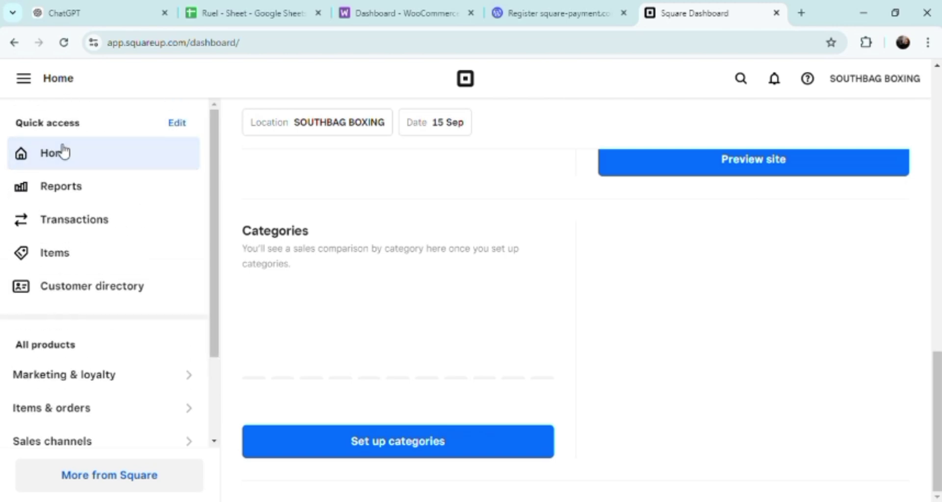
left_click(322, 131)
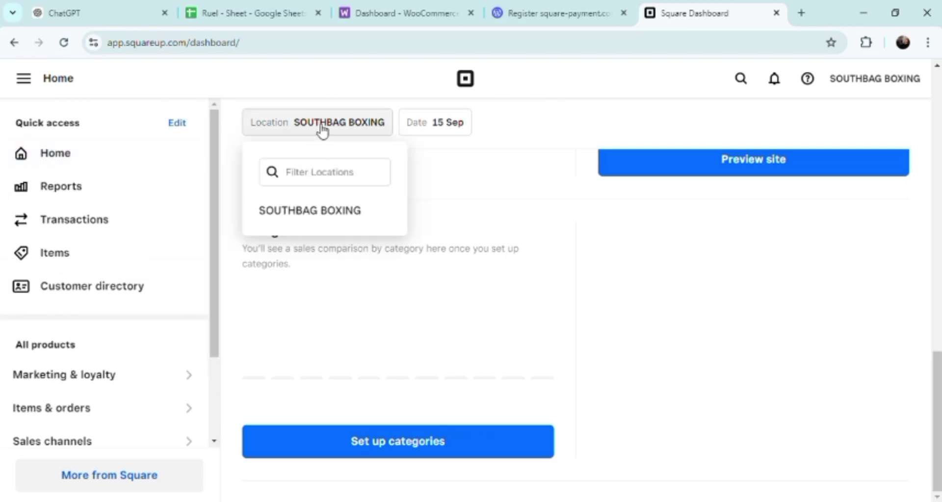
Open the Customer directory, getting past its introduction with Instant Profiles left disabled
left_click(112, 290)
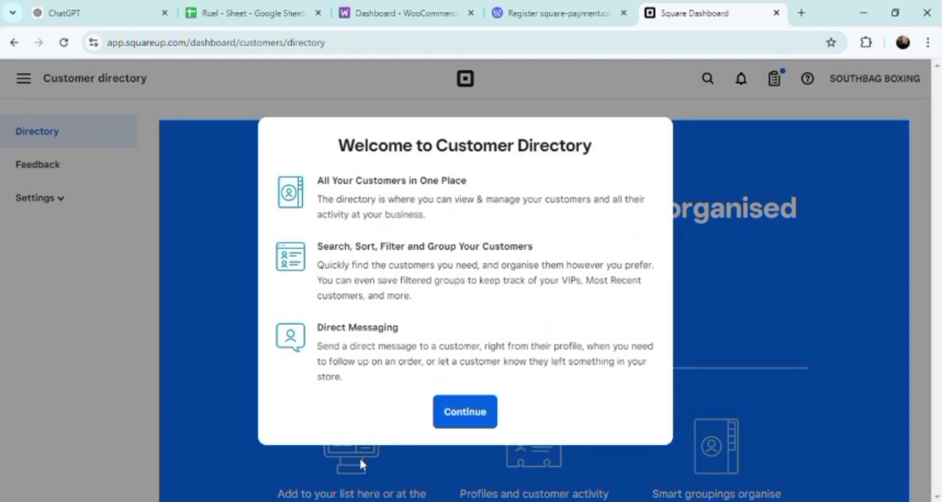
left_click(471, 426)
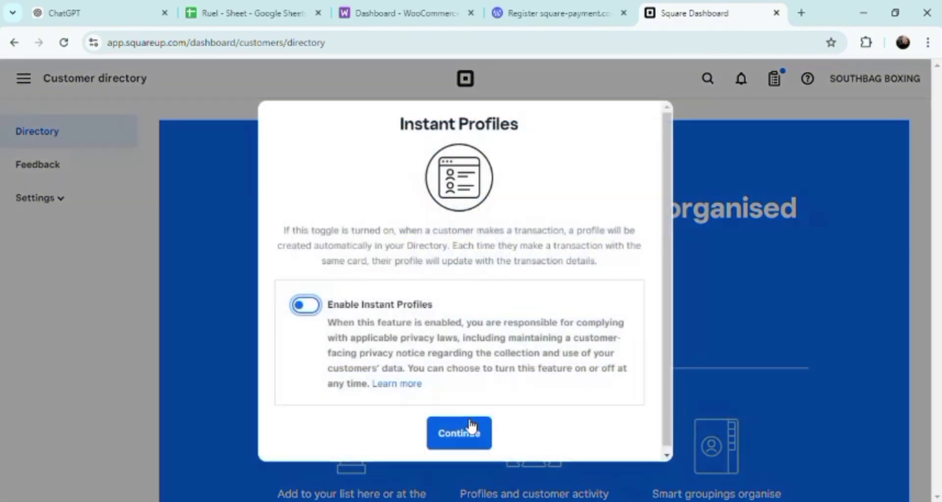
left_click(469, 435)
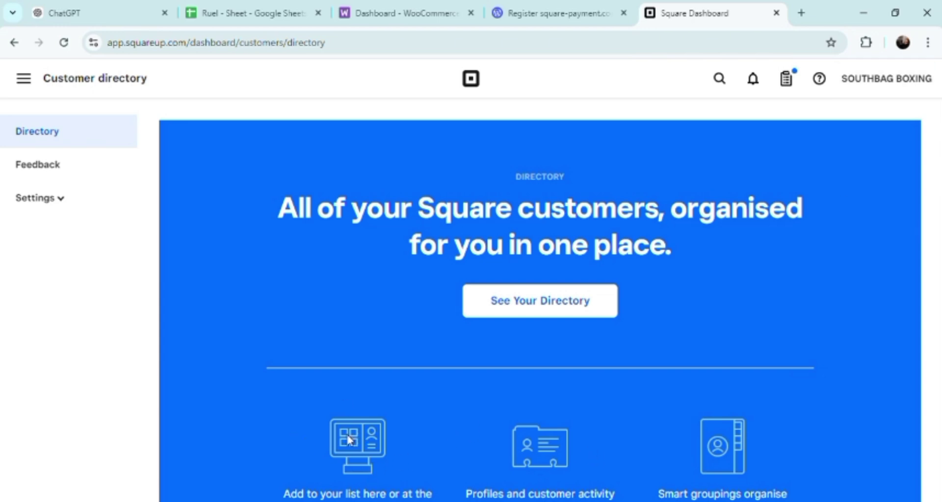
left_click(498, 306)
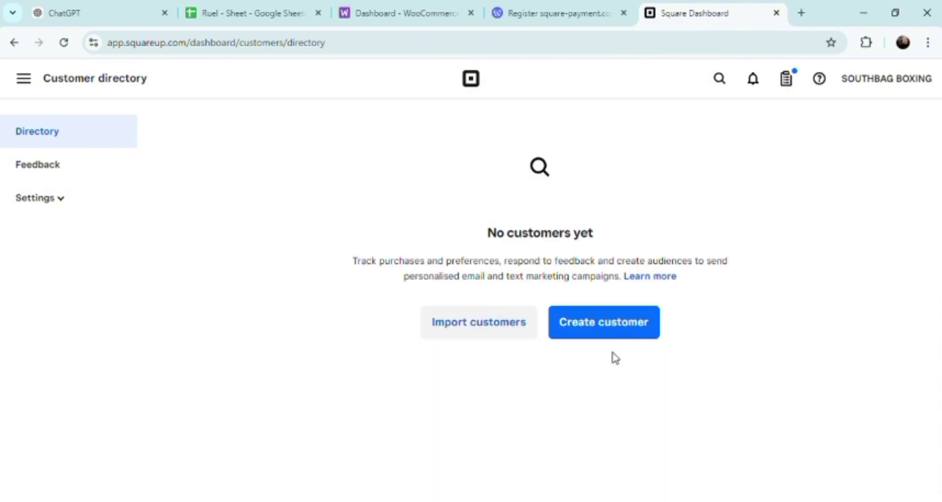
Review the preferred data formats for importing customers, download the import template and close the import dialog
left_click(504, 322)
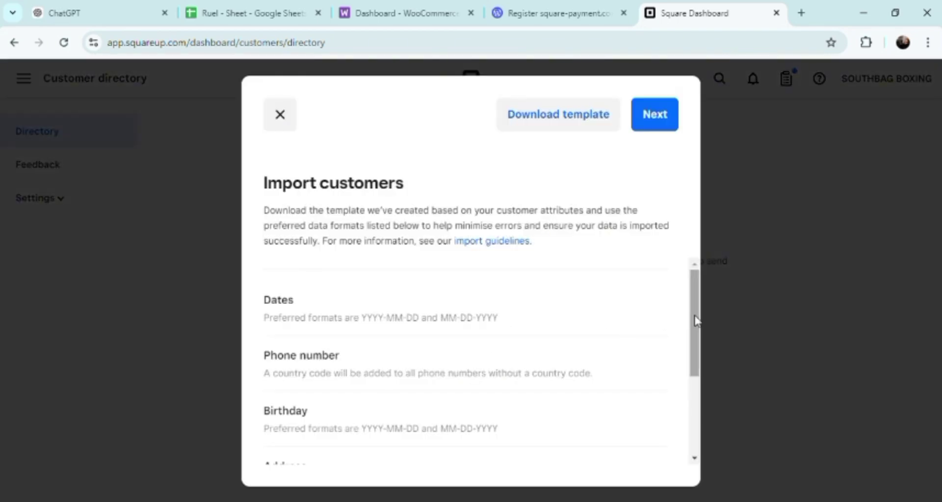
left_click_drag(697, 322, 699, 378)
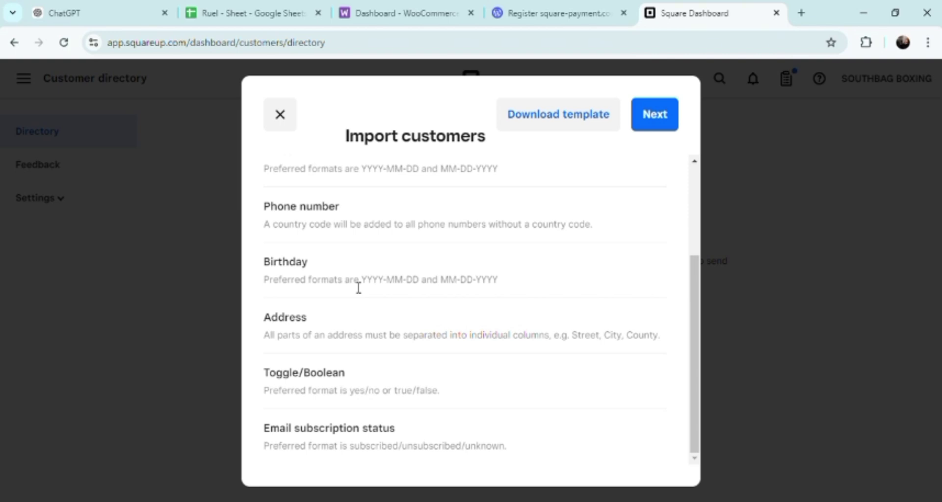
left_click(579, 120)
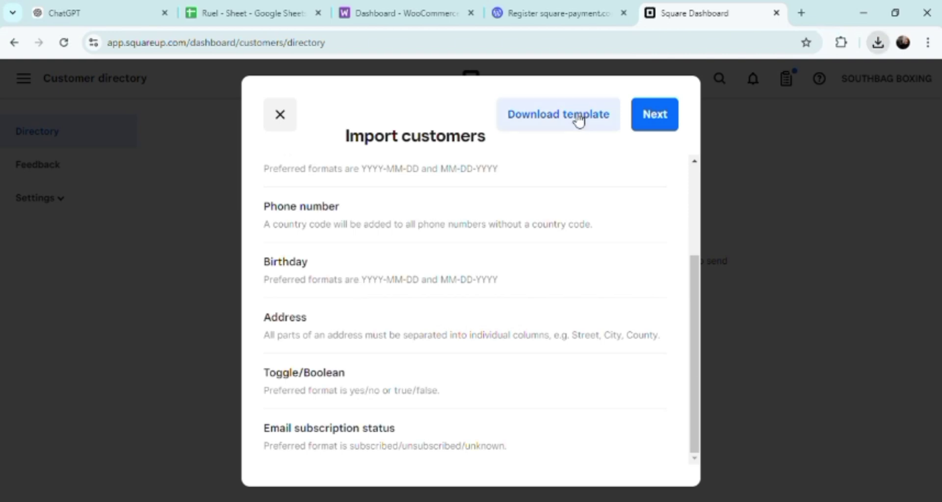
left_click(283, 123)
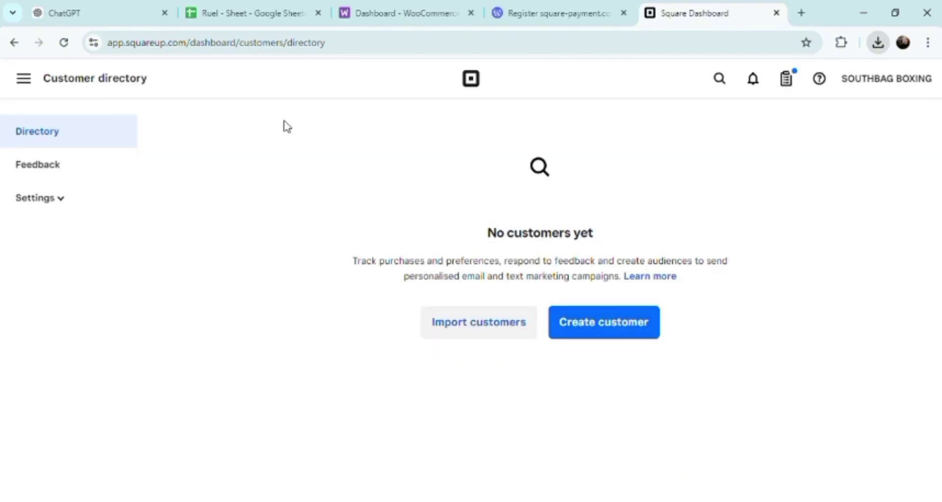
Start creating a new customer and enter "cs integration here" as the first name
left_click(582, 332)
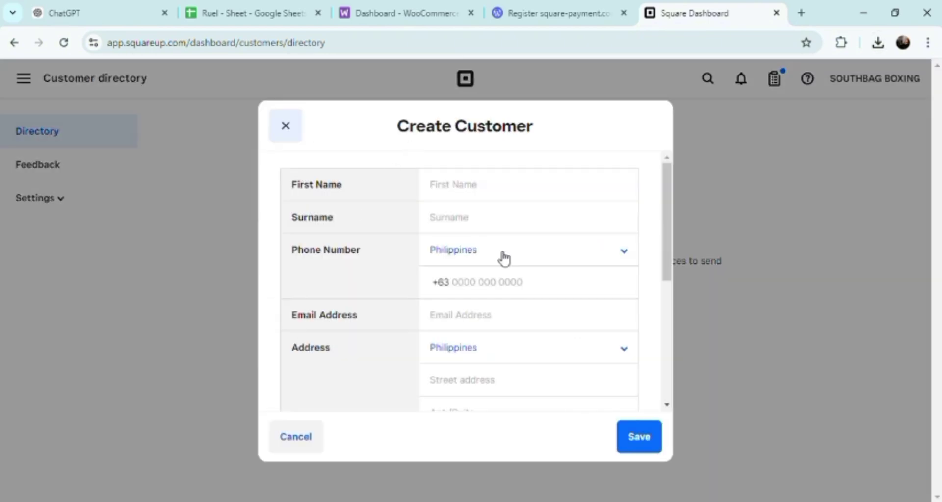
left_click(472, 200)
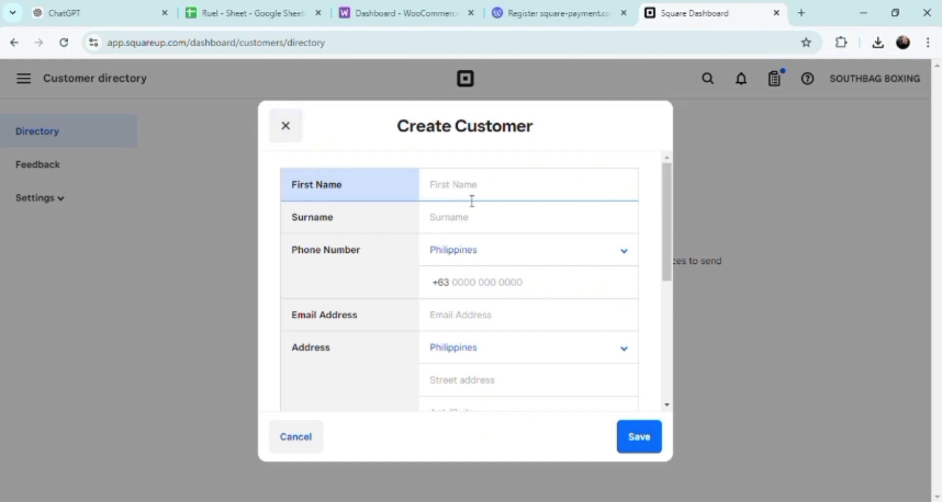
left_click(525, 218)
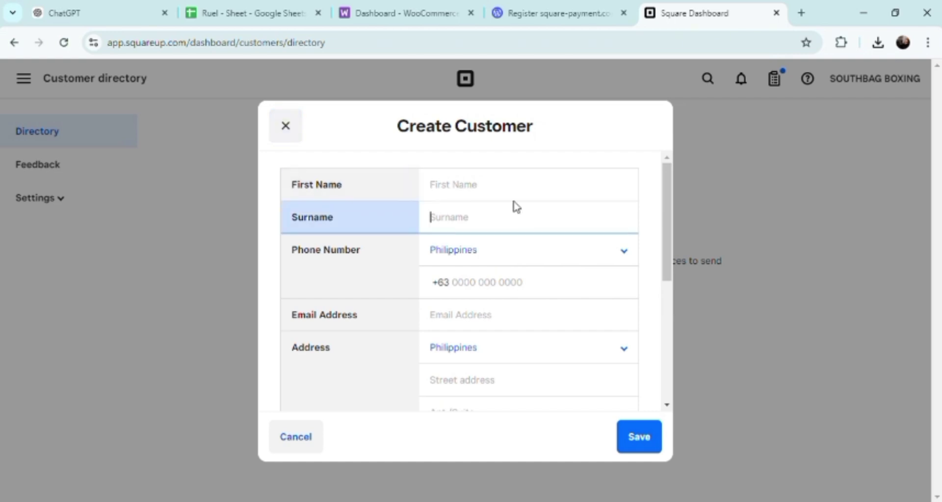
left_click(517, 195)
type("co")
key("BackSpace")
type("s ")
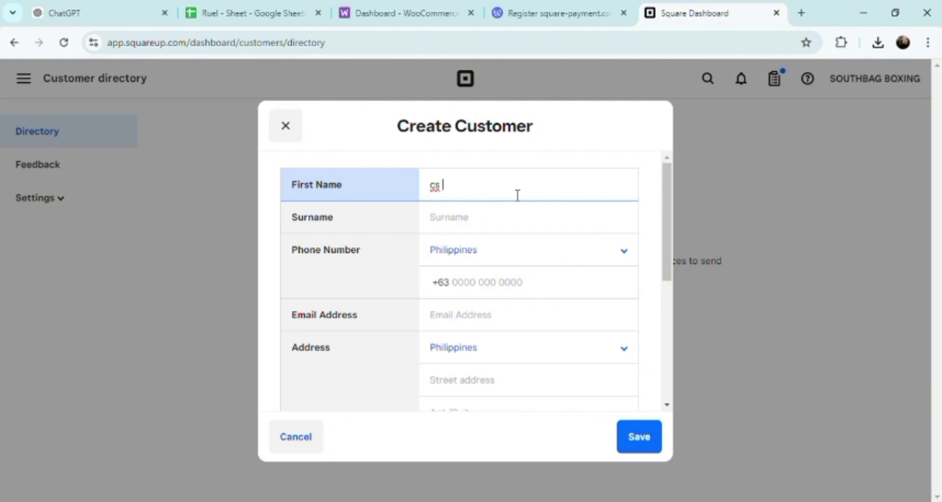
type("integration here")
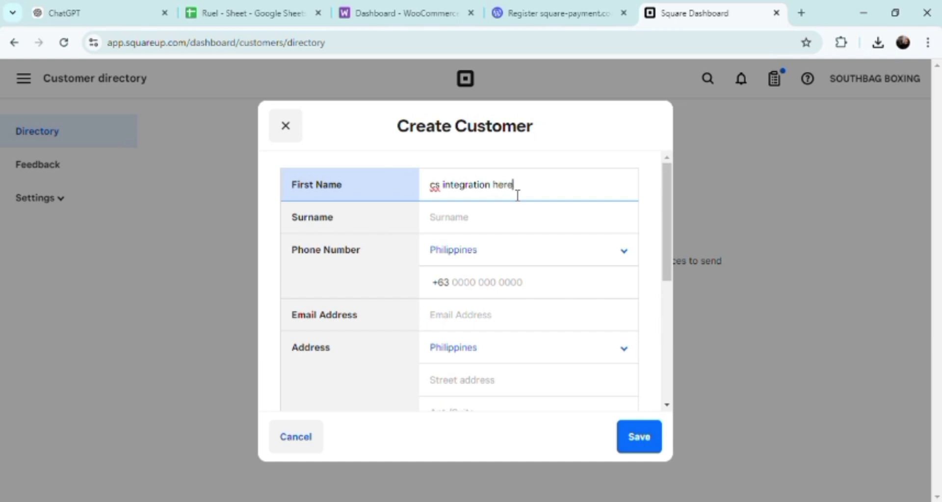
Enter "imput surname here" as the customer's surname and look through the phone, email, address, group and company fields
left_click(481, 225)
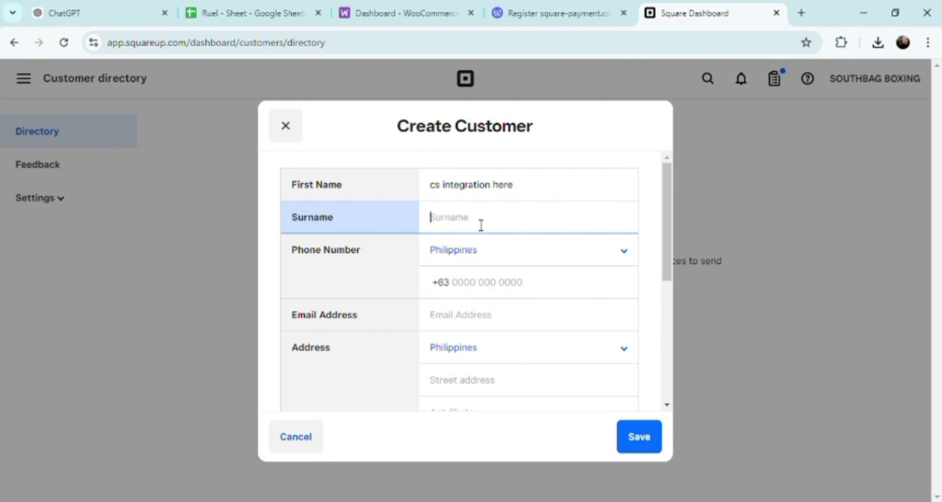
type("impo")
type("ut su")
type("rname here")
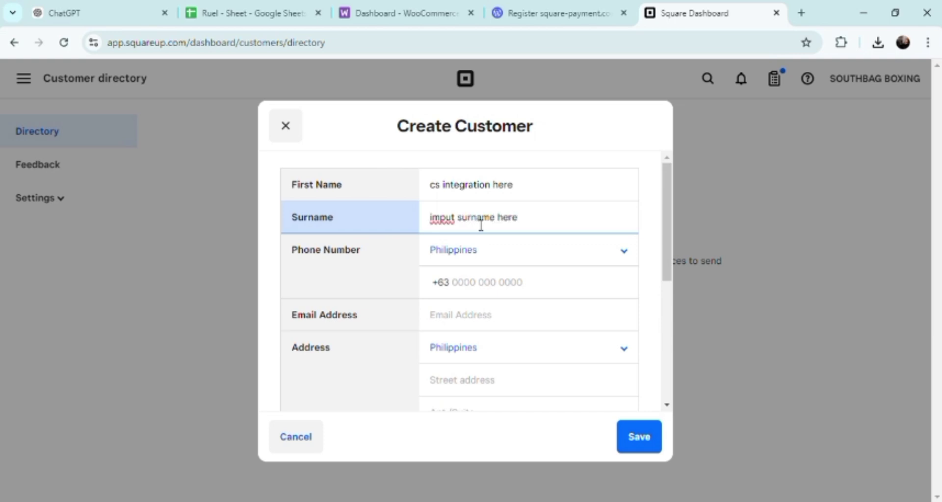
left_click(488, 297)
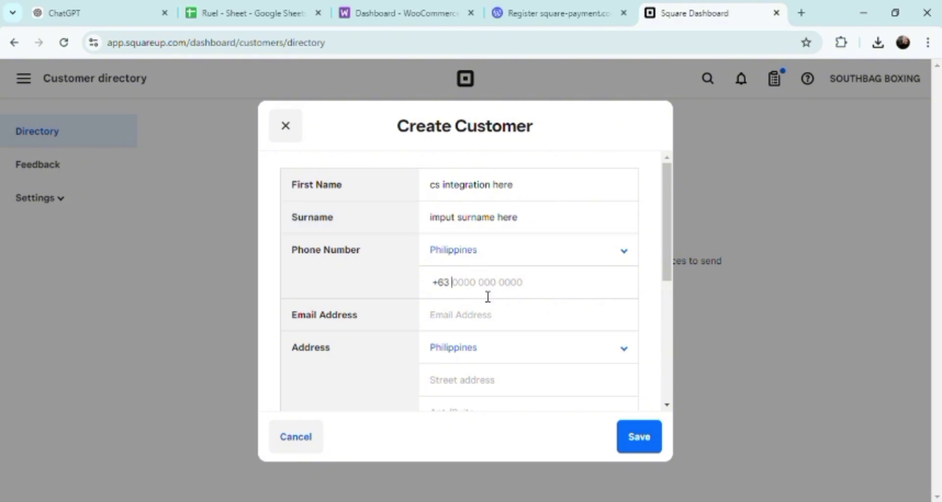
left_click(459, 323)
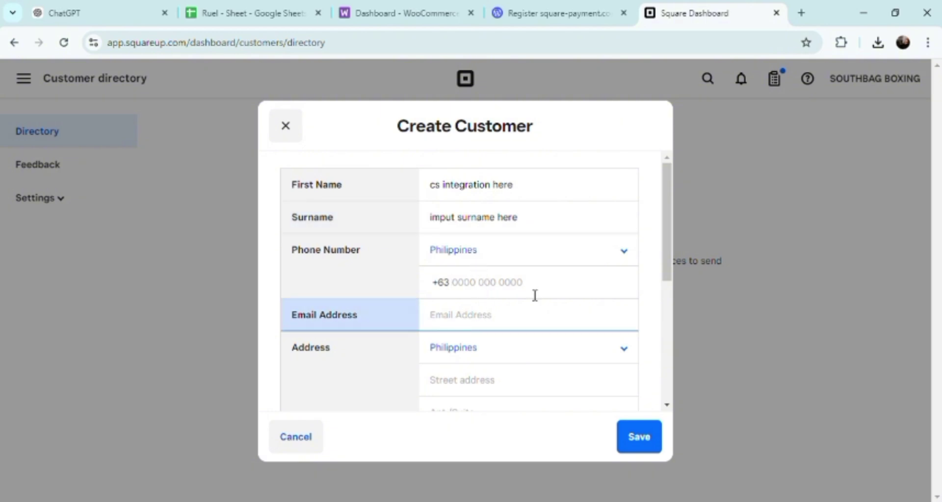
left_click_drag(665, 265, 664, 353)
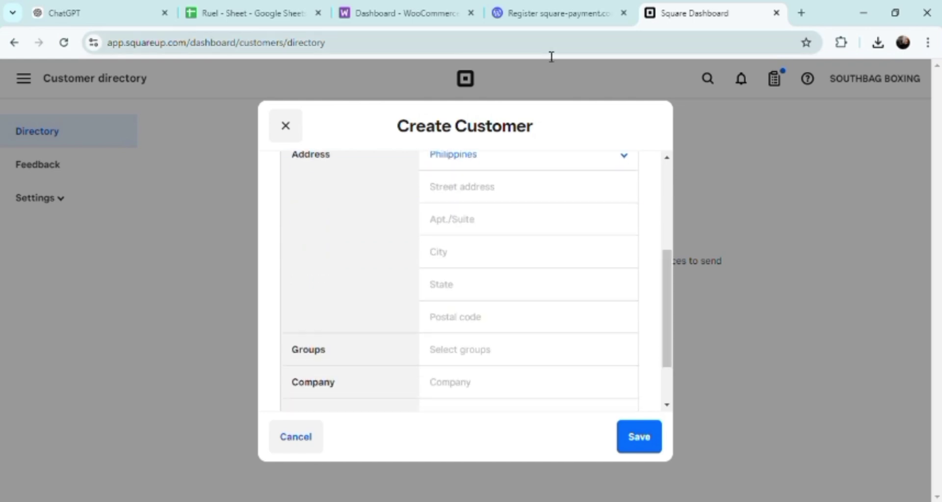
Switch back to the WordPress.com registration of square-payment.com and add a second mailbox to the Professional Email order
left_click(538, 12)
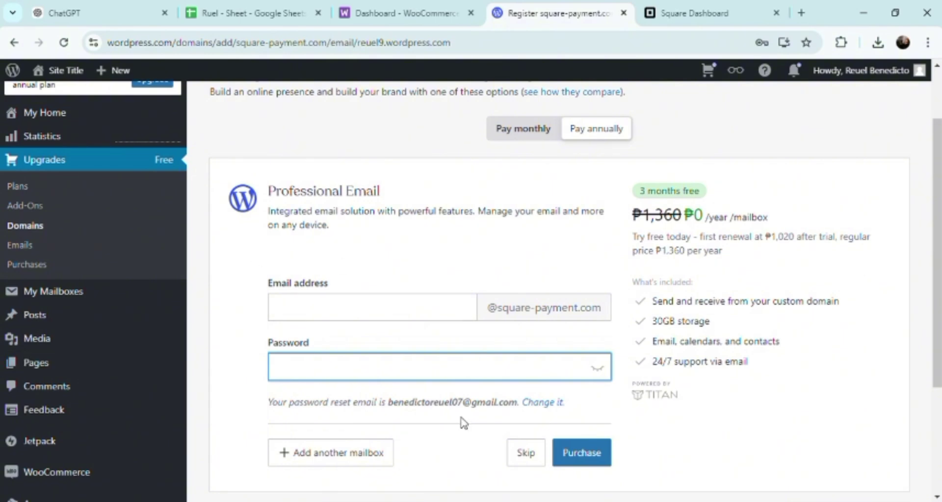
left_click(342, 458)
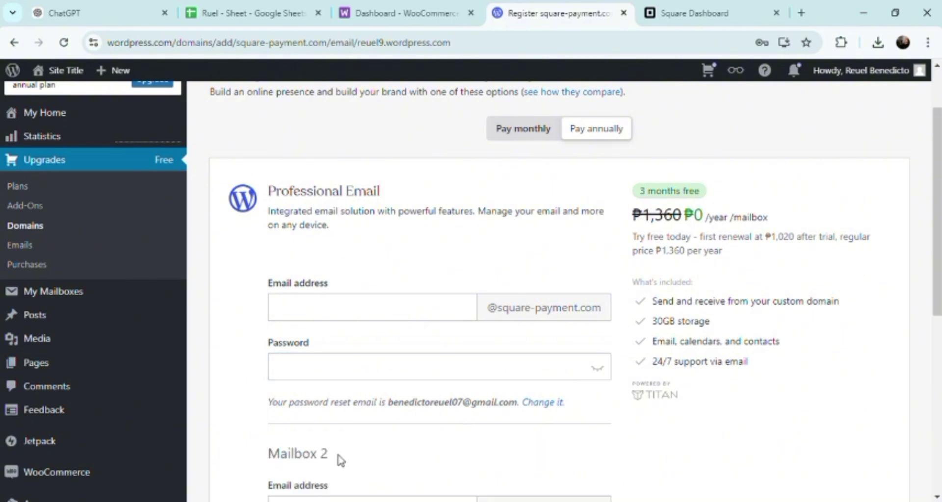
left_click_drag(938, 180, 938, 328)
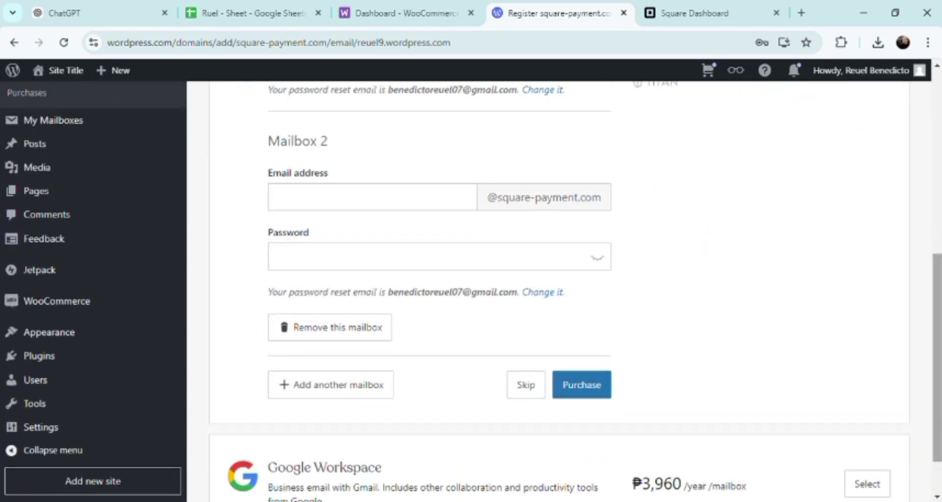
left_click(351, 210)
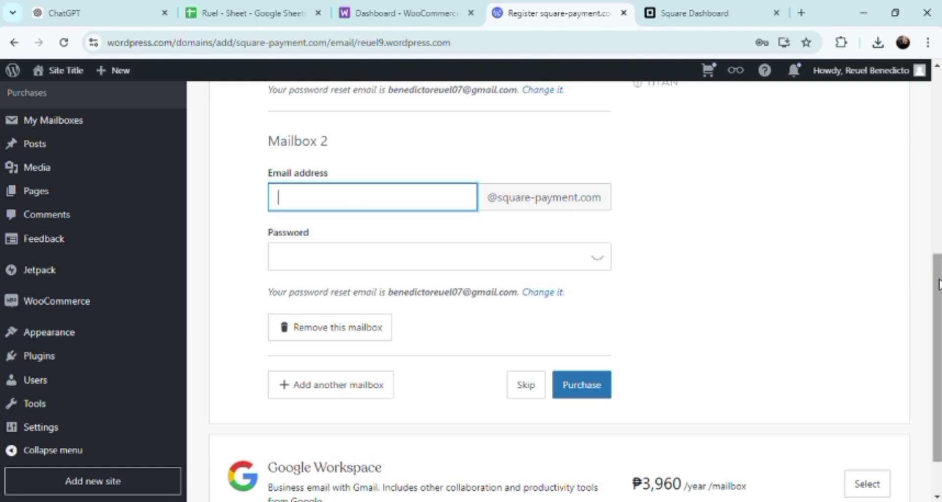
scroll(938, 285, "up", 5)
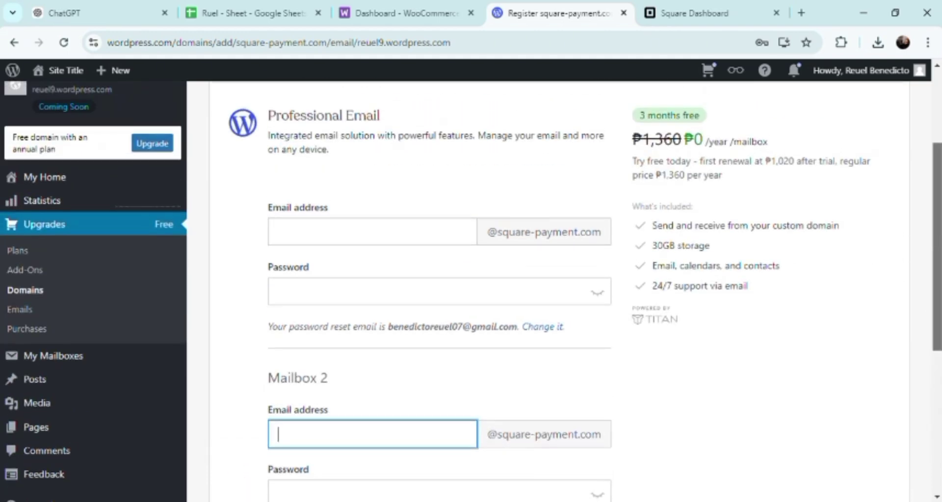
scroll(940, 139, "up", 1)
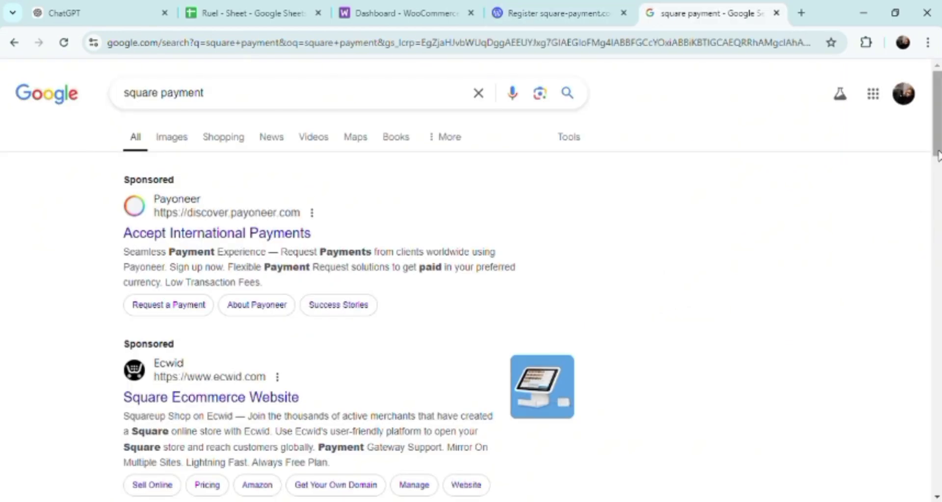
Find Square's official squareup.com listing in the "square payment" search results and open it
scroll(937, 156, "down", 5)
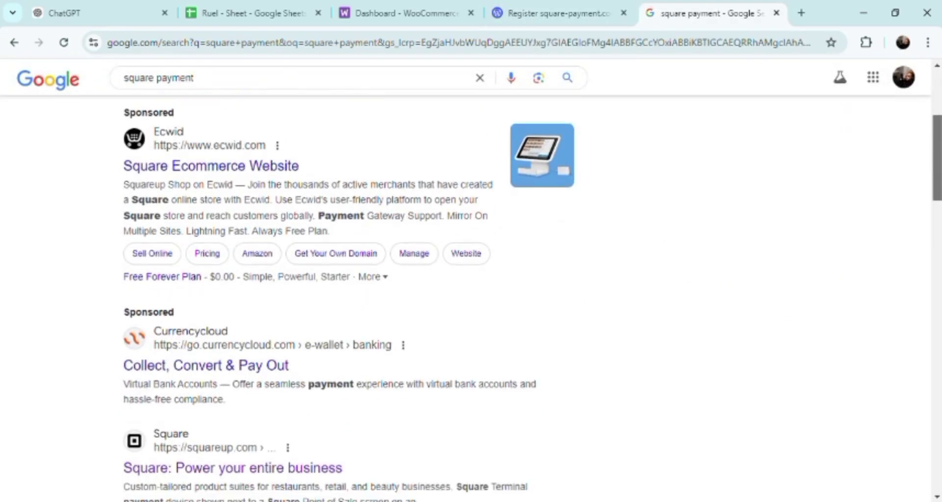
scroll(938, 162, "down", 5)
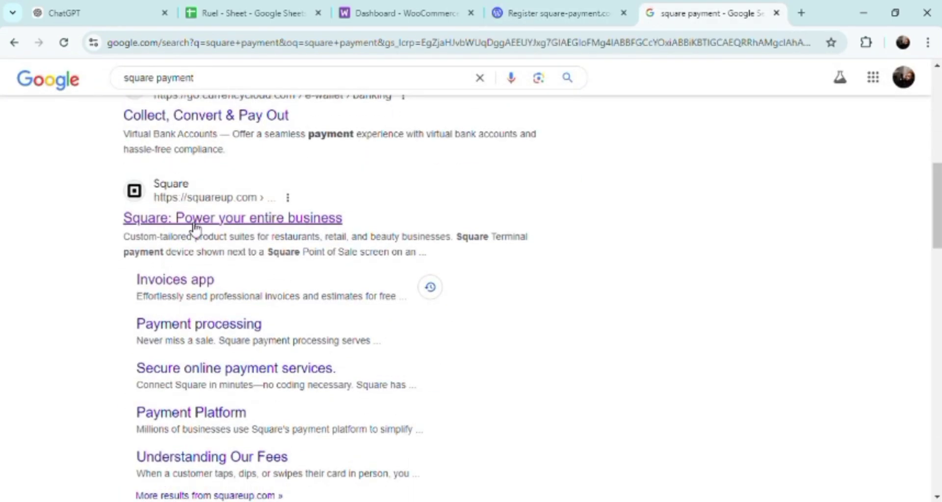
left_click(208, 224)
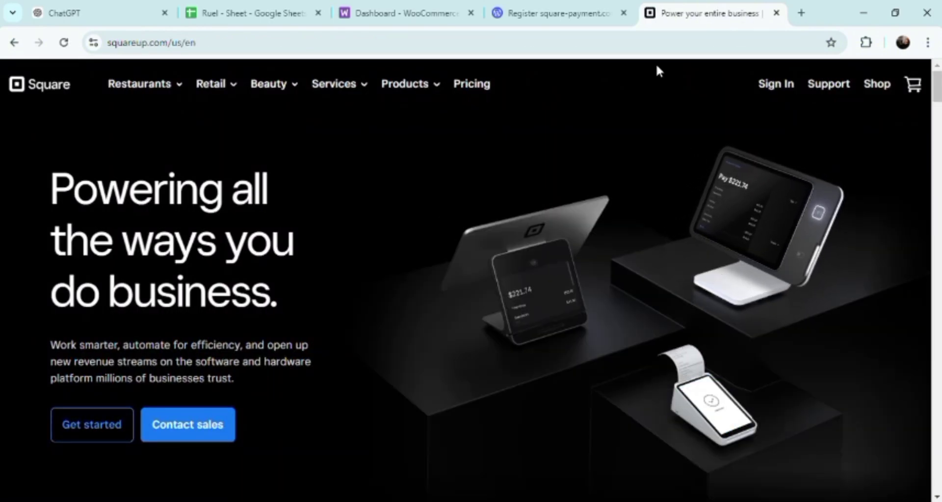
Sign in to the Square account with the prefilled account email
left_click(776, 85)
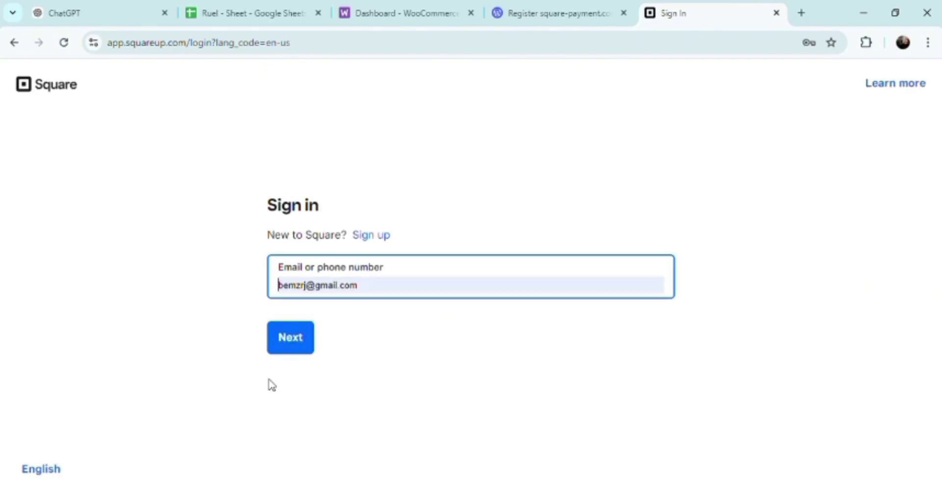
left_click(293, 325)
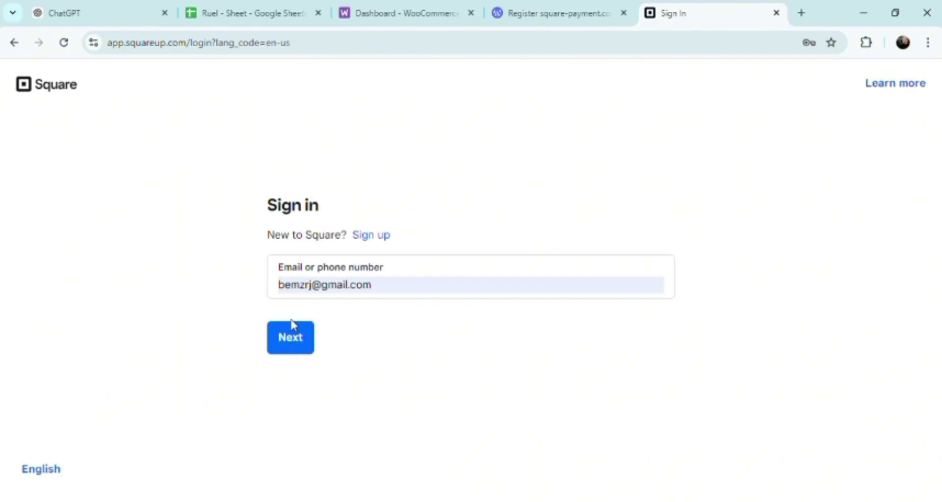
left_click(293, 326)
left_click(294, 352)
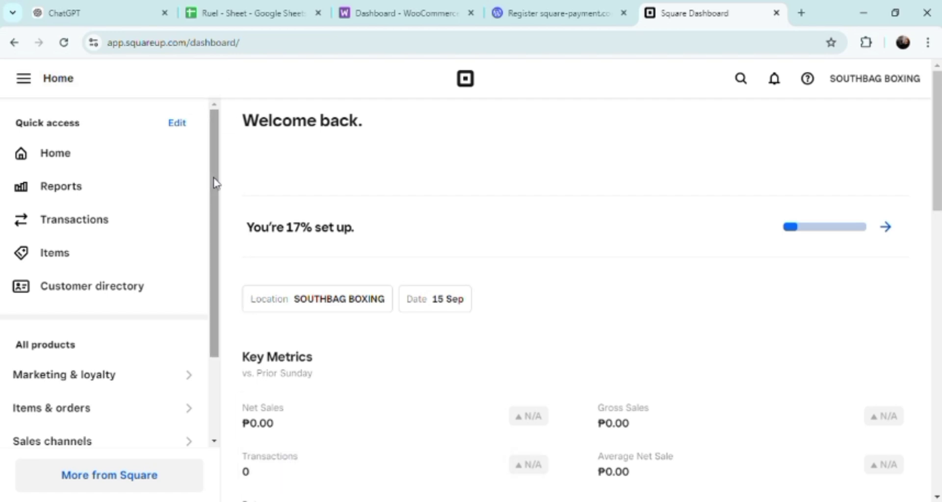
Examine the Square dashboard: the product list, the Payments options, the home page sections from Key Metrics to Categories, and the location filter
left_click_drag(216, 190, 228, 299)
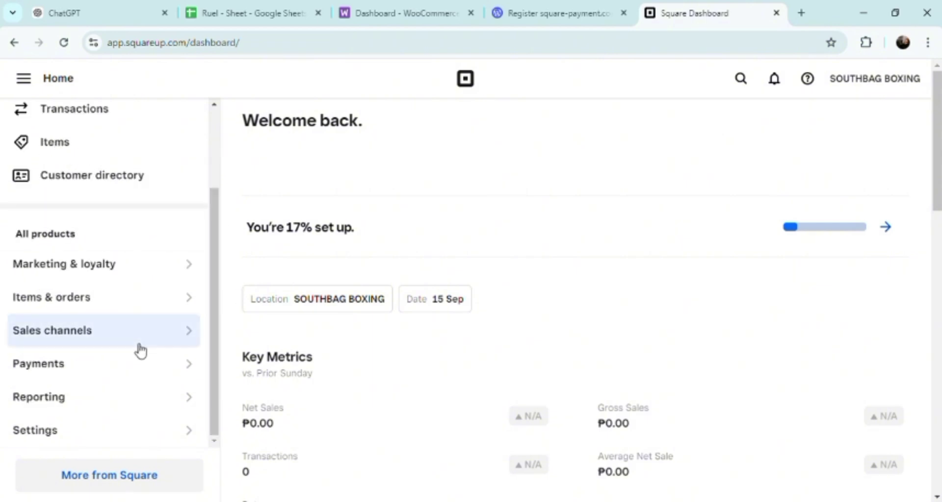
left_click(117, 377)
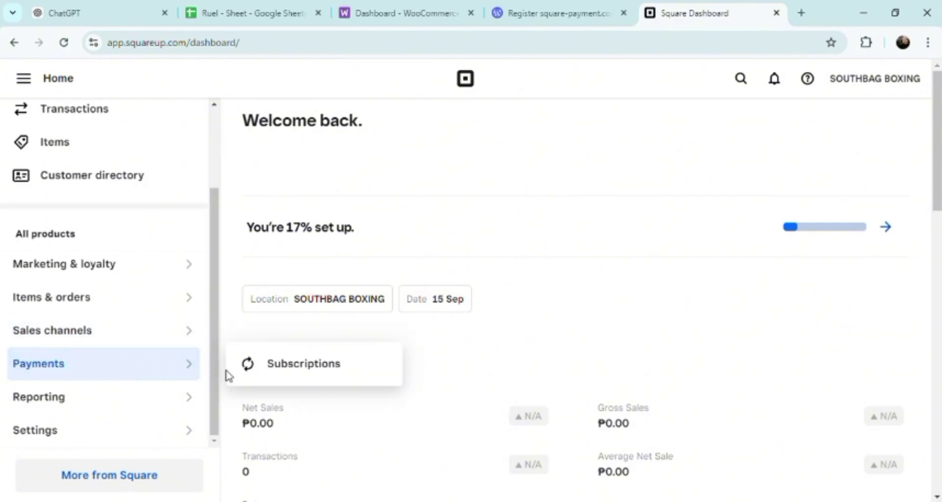
left_click_drag(213, 352, 220, 245)
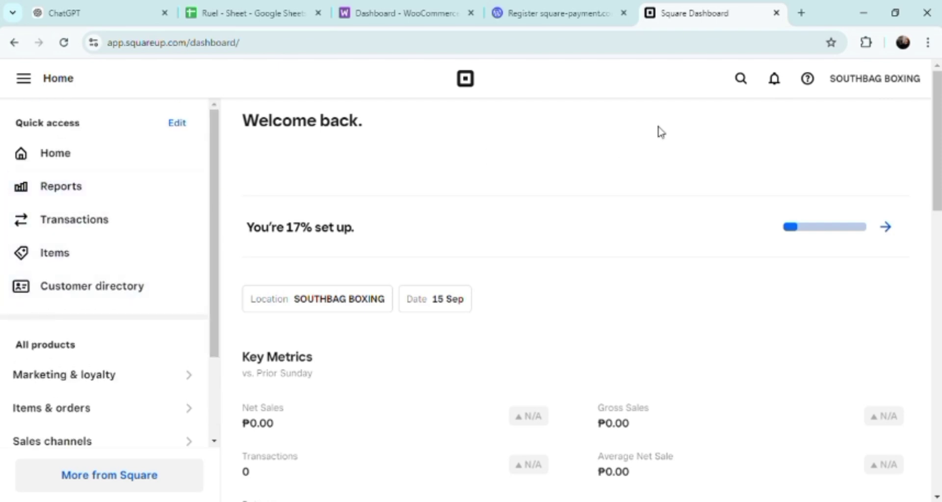
scroll(938, 157, "down", 1)
scroll(938, 162, "down", 10)
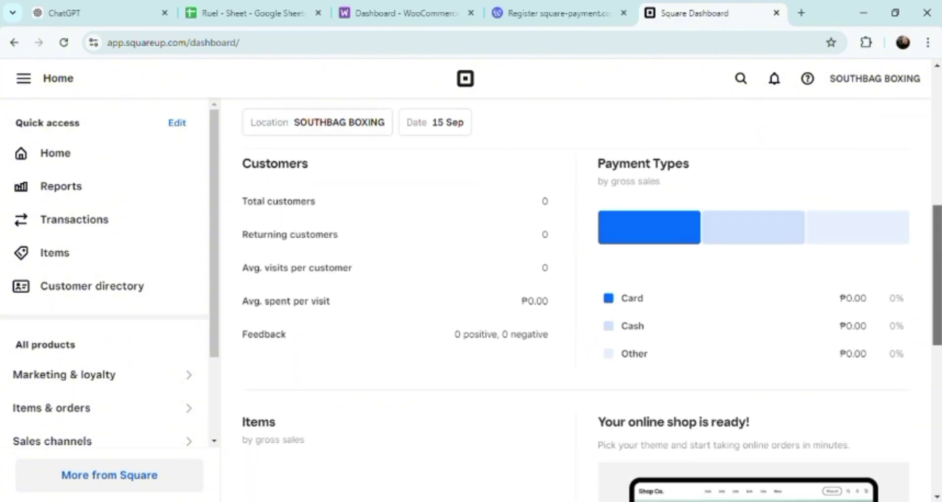
scroll(589, 309, "down", 5)
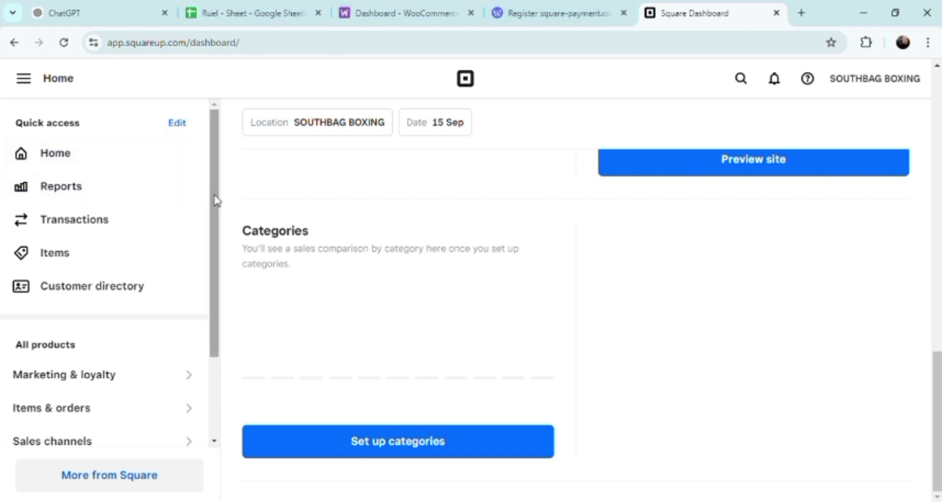
left_click_drag(215, 200, 204, 162)
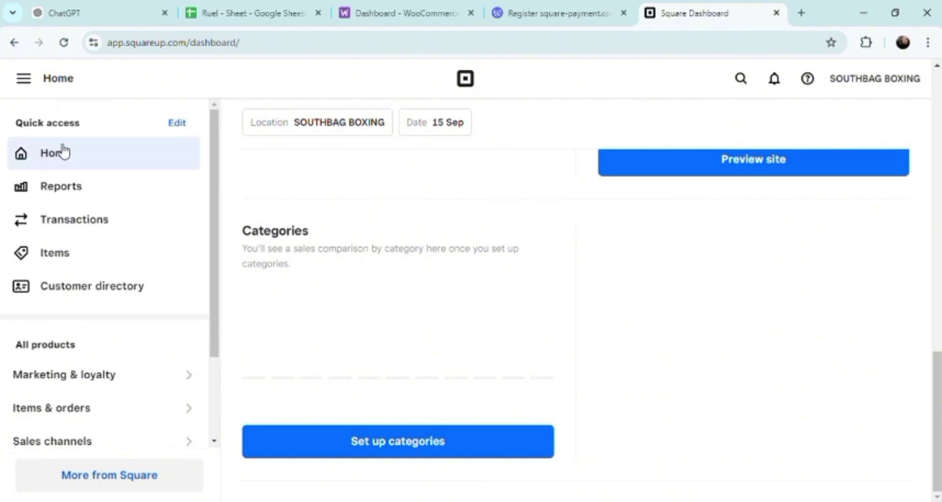
left_click(321, 127)
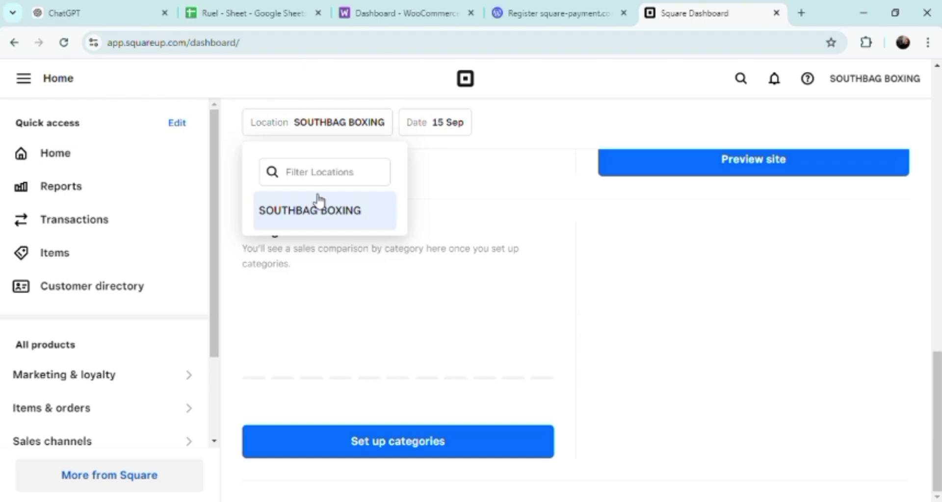
Open the customer directory and complete its welcome introduction, leaving Instant Profiles disabled
left_click(112, 290)
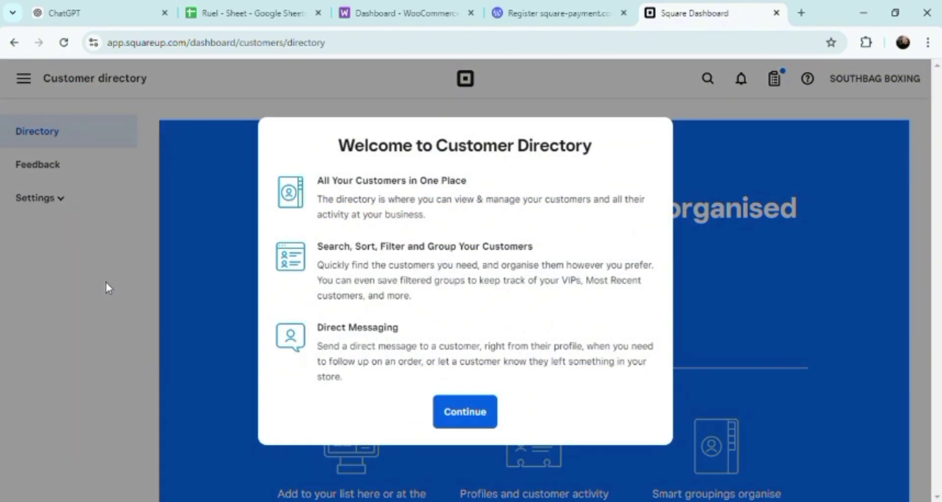
left_click(471, 424)
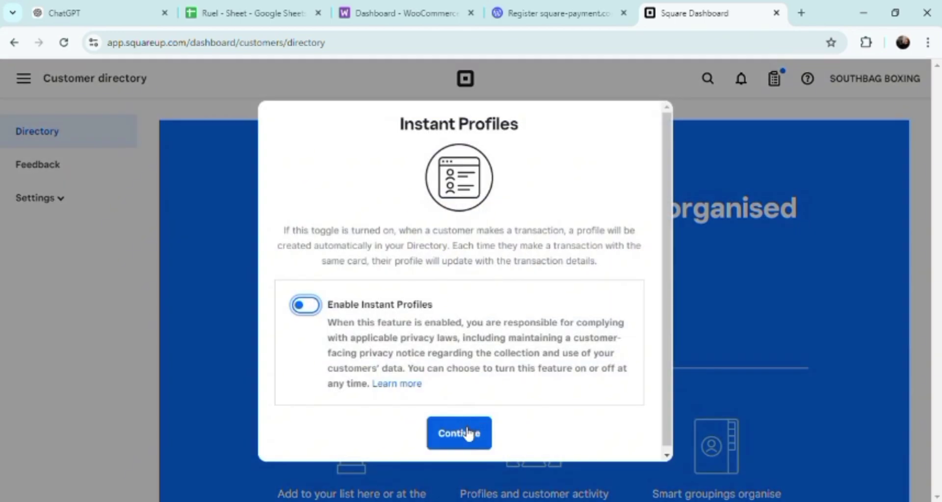
left_click(469, 429)
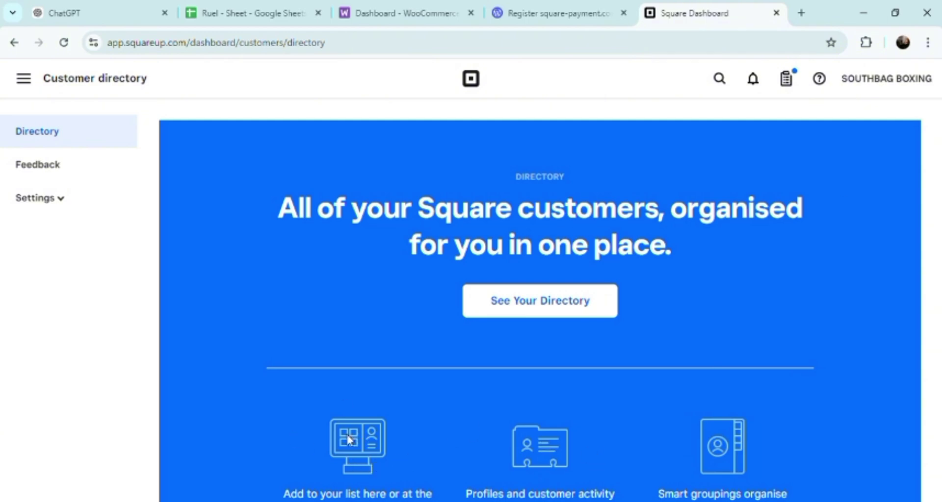
Enter the directory, start a customer import and review the preferred formats down to the email subscription status
left_click(499, 305)
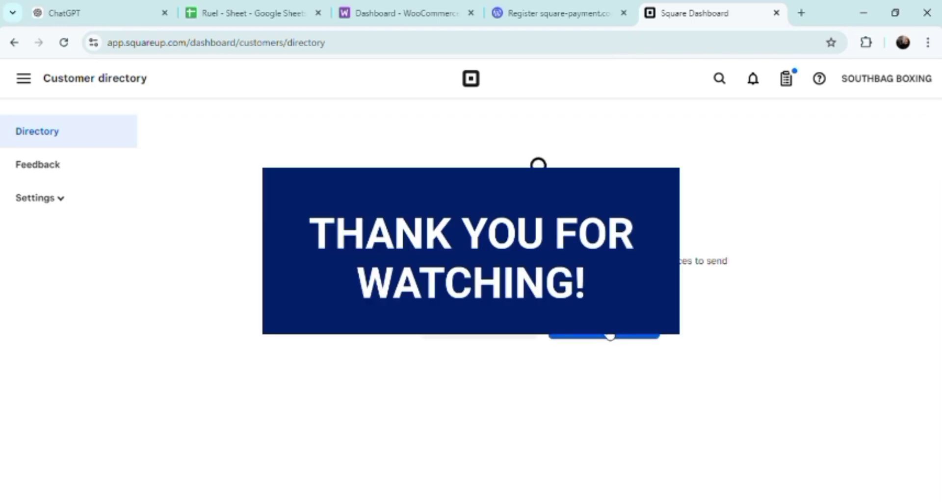
left_click(479, 328)
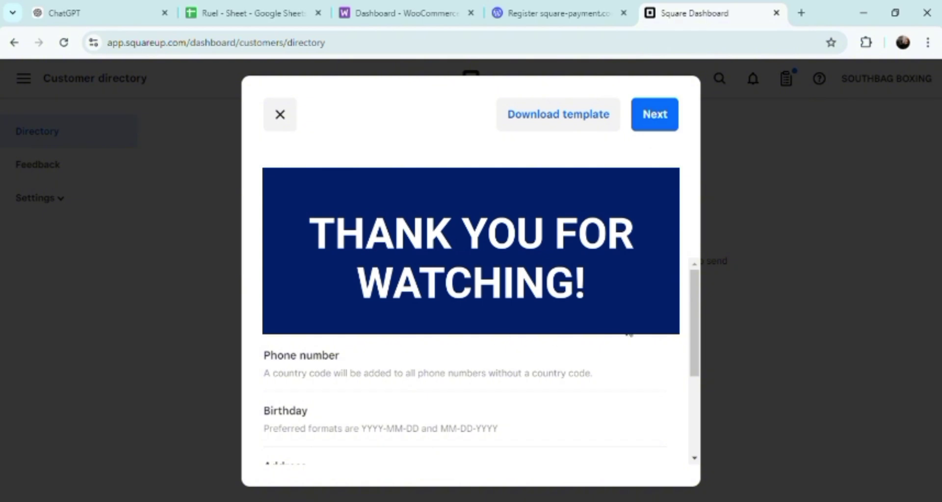
left_click_drag(696, 321, 700, 379)
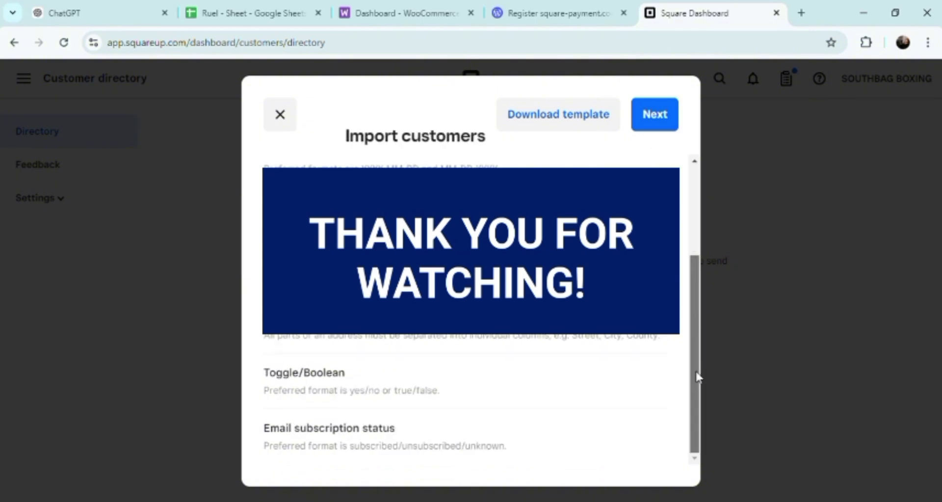